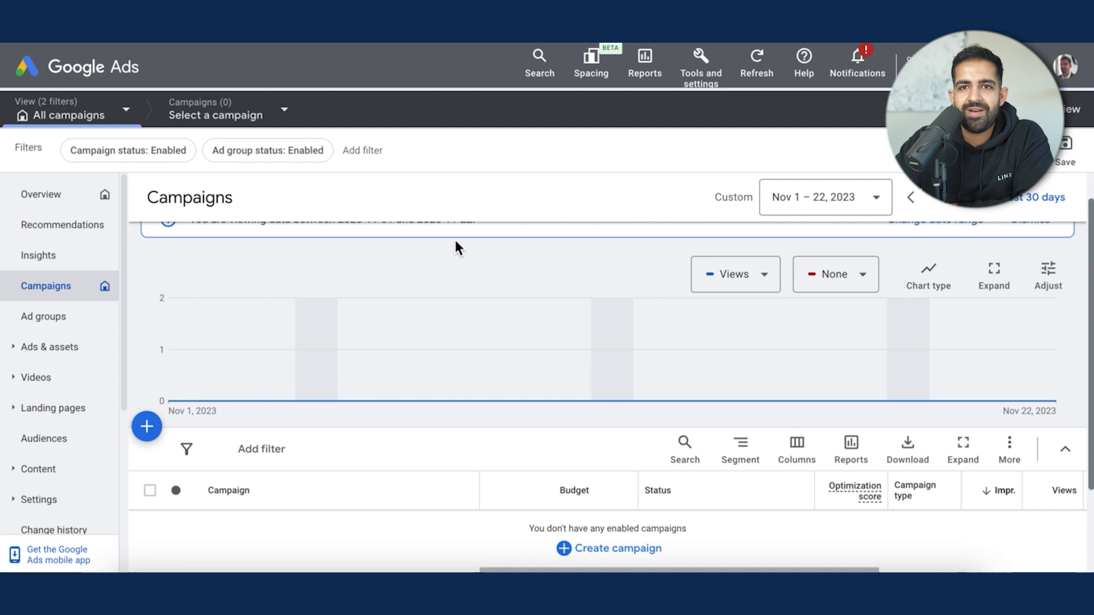
Start a new campaign from the + button on the Campaigns page
{"action": "scroll", "coordinate": [453, 237], "scroll_direction": "down", "scroll_amount": 1}
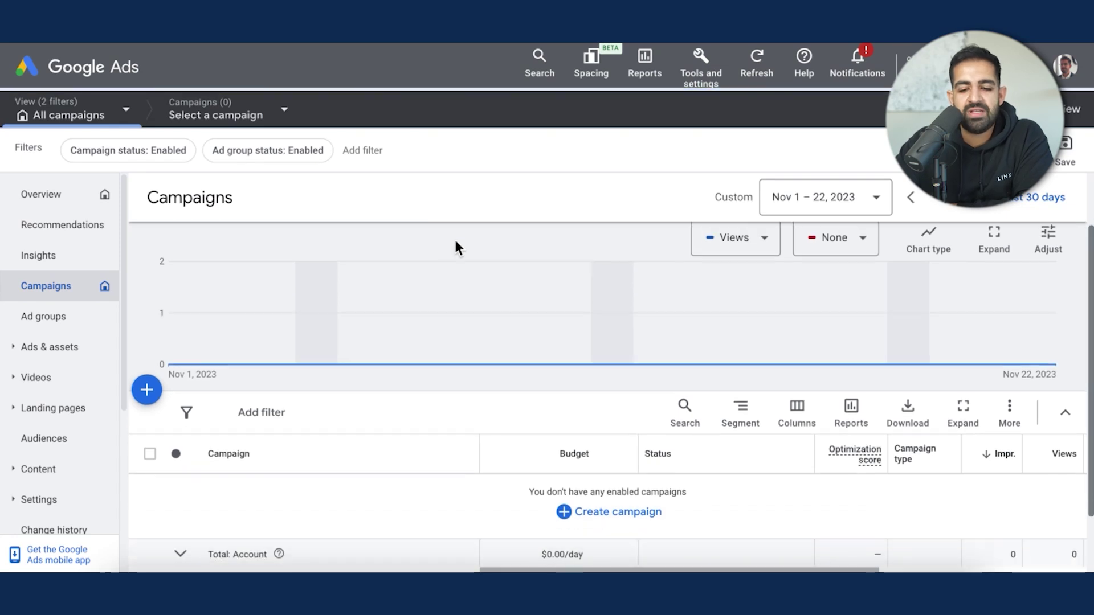
{"action": "left_click", "coordinate": [147, 389]}
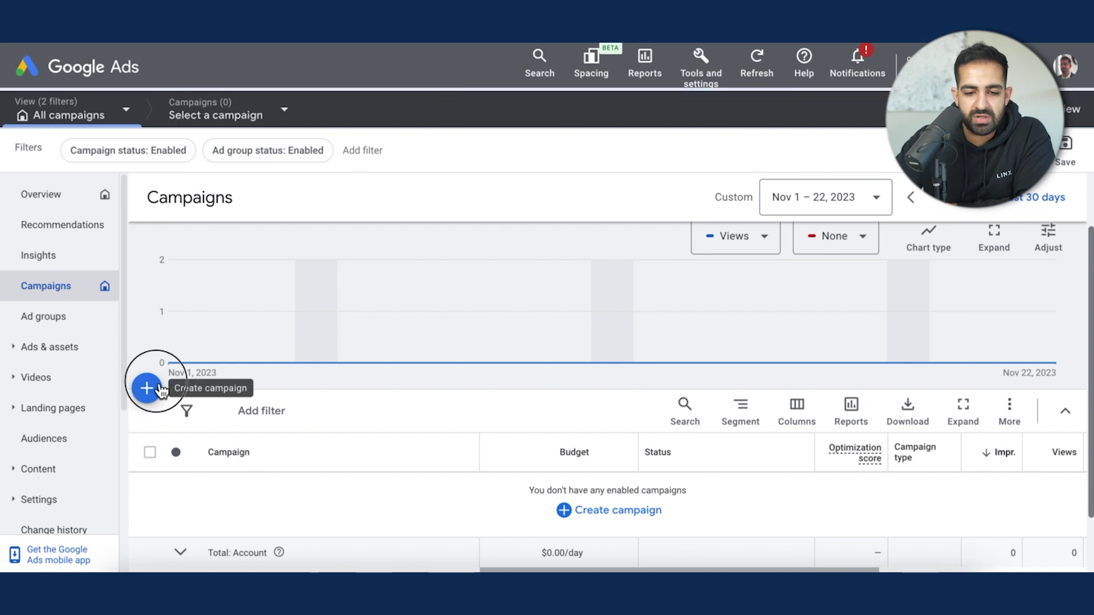
{"action": "left_click", "coordinate": [189, 398]}
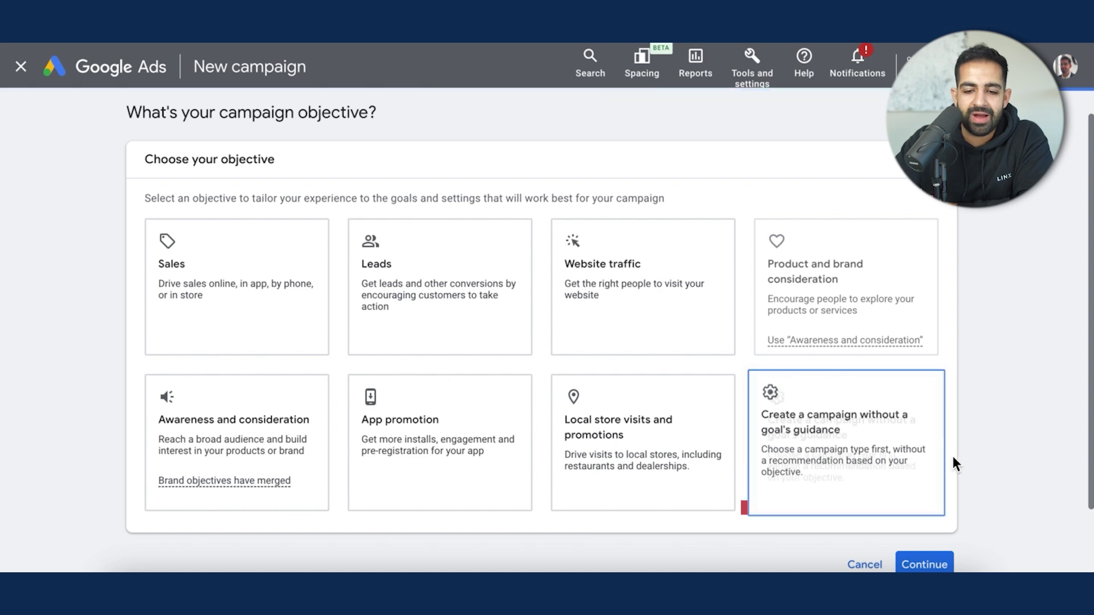
Choose Leads as the objective and Video as the campaign type
{"action": "left_click", "coordinate": [436, 311]}
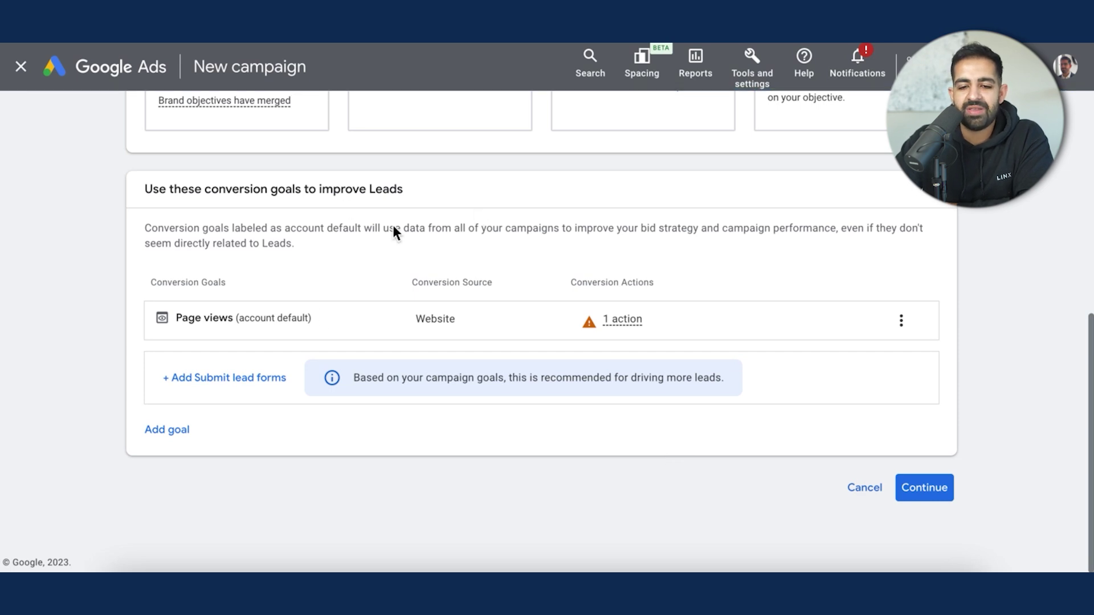
{"action": "scroll", "coordinate": [393, 233], "scroll_direction": "up", "scroll_amount": 5}
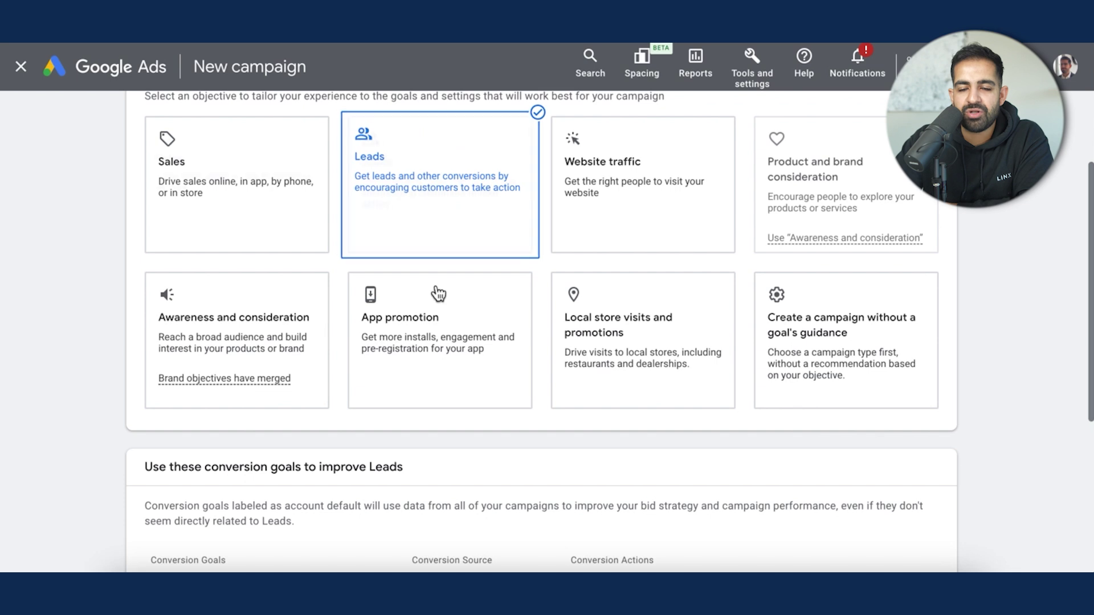
{"action": "scroll", "coordinate": [539, 236], "scroll_direction": "down", "scroll_amount": 5}
{"action": "left_click", "coordinate": [926, 493]}
{"action": "left_click", "coordinate": [276, 411]}
{"action": "left_click", "coordinate": [934, 495]}
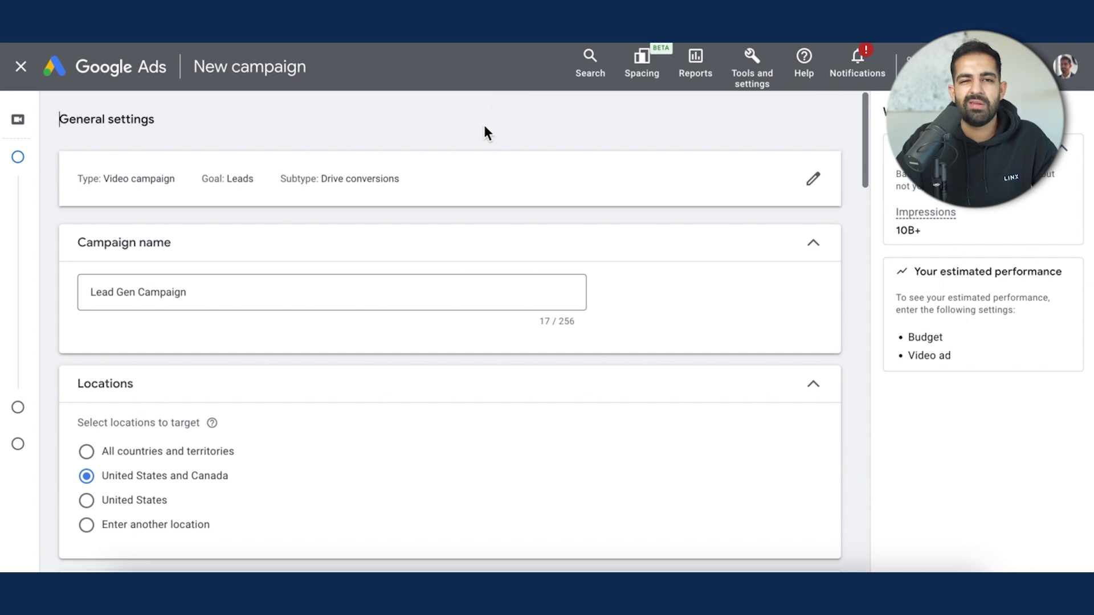
{"action": "scroll", "coordinate": [484, 126], "scroll_direction": "down", "scroll_amount": 1}
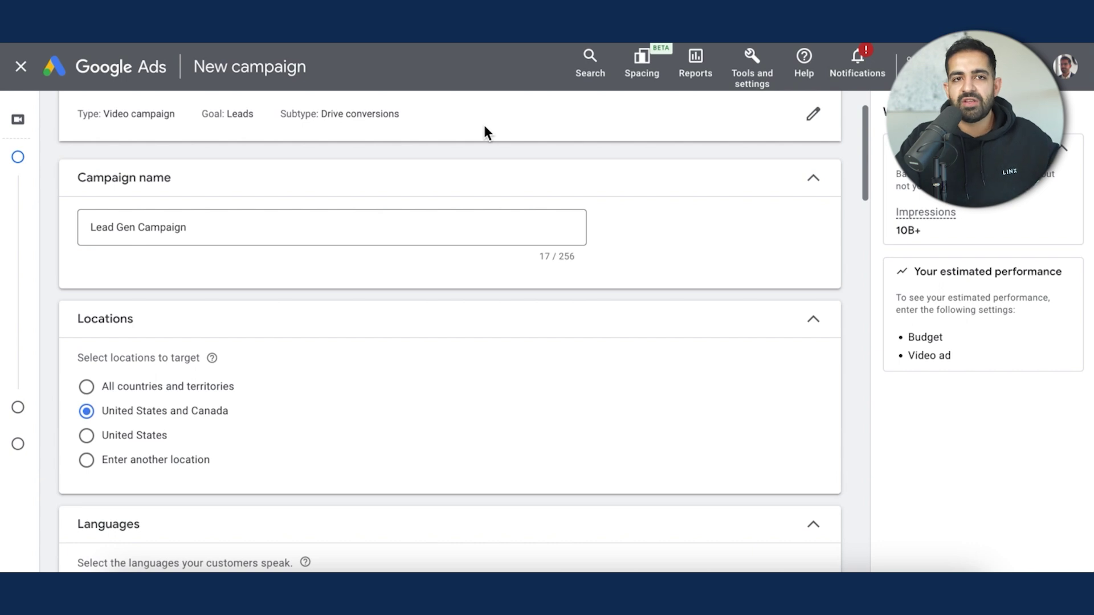
{"action": "scroll", "coordinate": [485, 132], "scroll_direction": "down", "scroll_amount": 1}
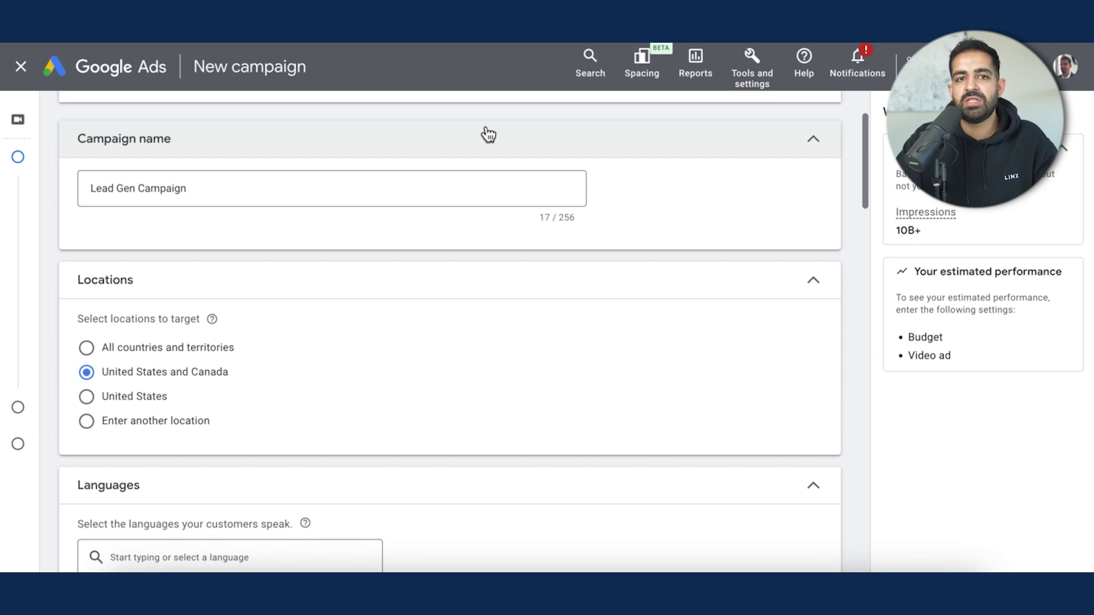
{"action": "scroll", "coordinate": [488, 134], "scroll_direction": "down", "scroll_amount": 1}
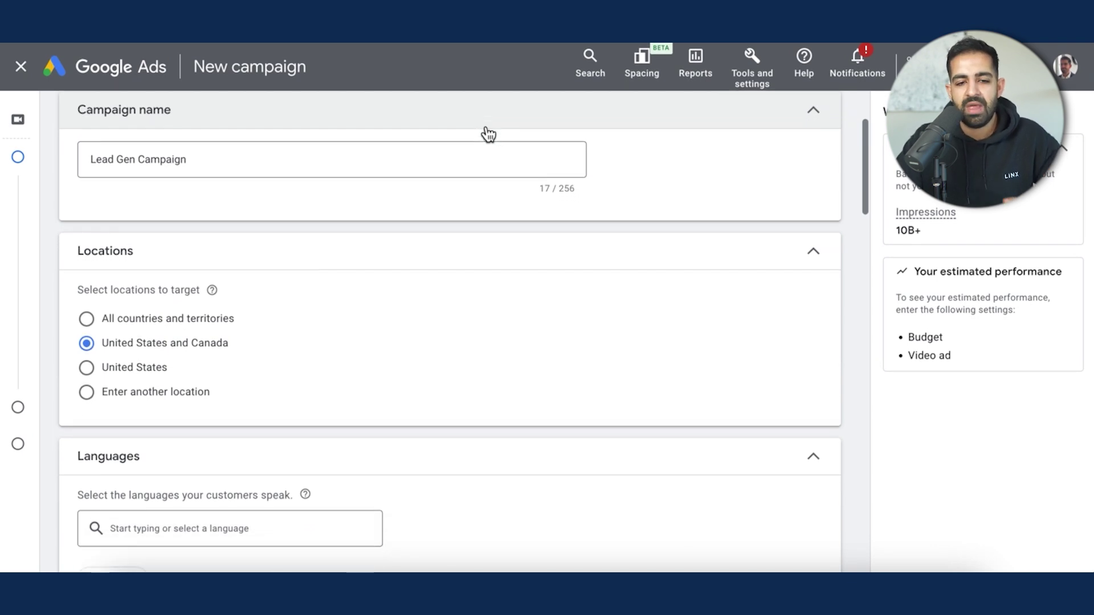
{"action": "scroll", "coordinate": [461, 169], "scroll_direction": "down", "scroll_amount": 2}
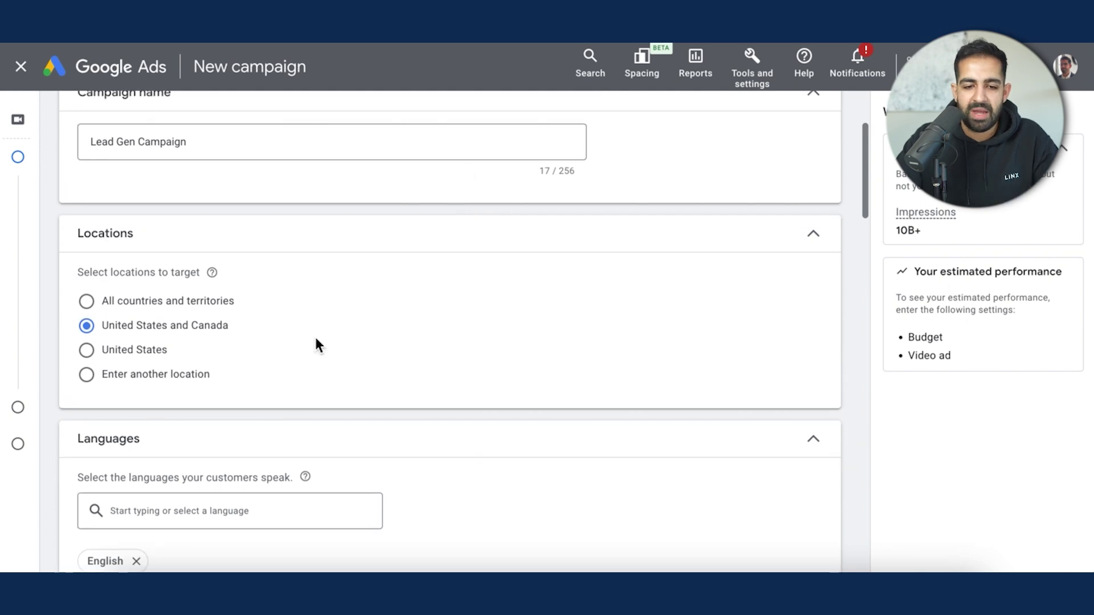
{"action": "scroll", "coordinate": [315, 341], "scroll_direction": "down", "scroll_amount": 5}
{"action": "scroll", "coordinate": [317, 344], "scroll_direction": "down", "scroll_amount": 2}
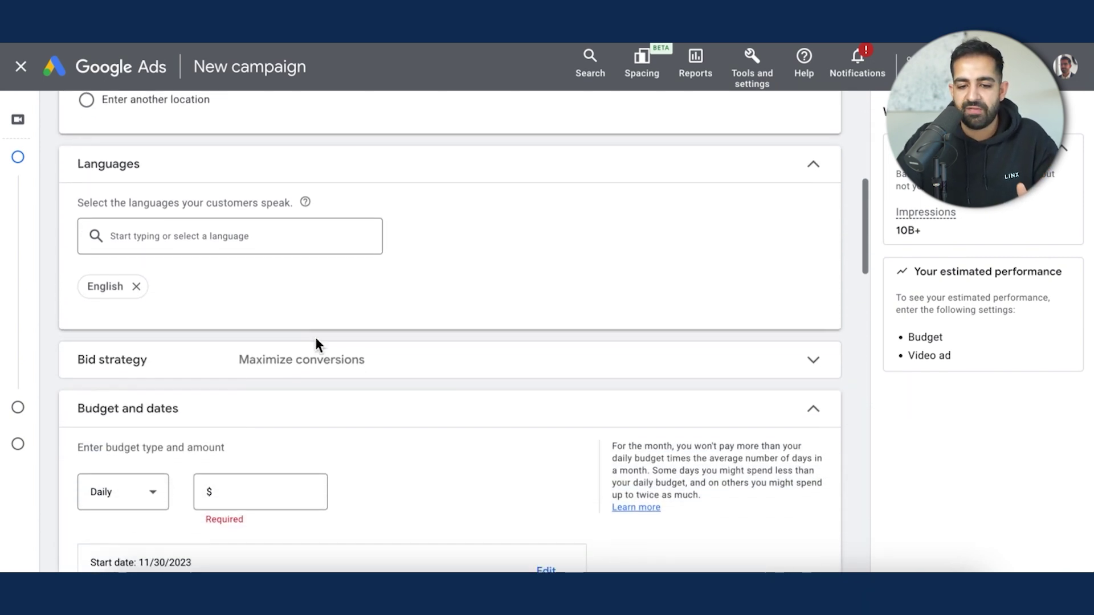
Keep Maximize conversions as the campaign's bid strategy
{"action": "left_click", "coordinate": [323, 362]}
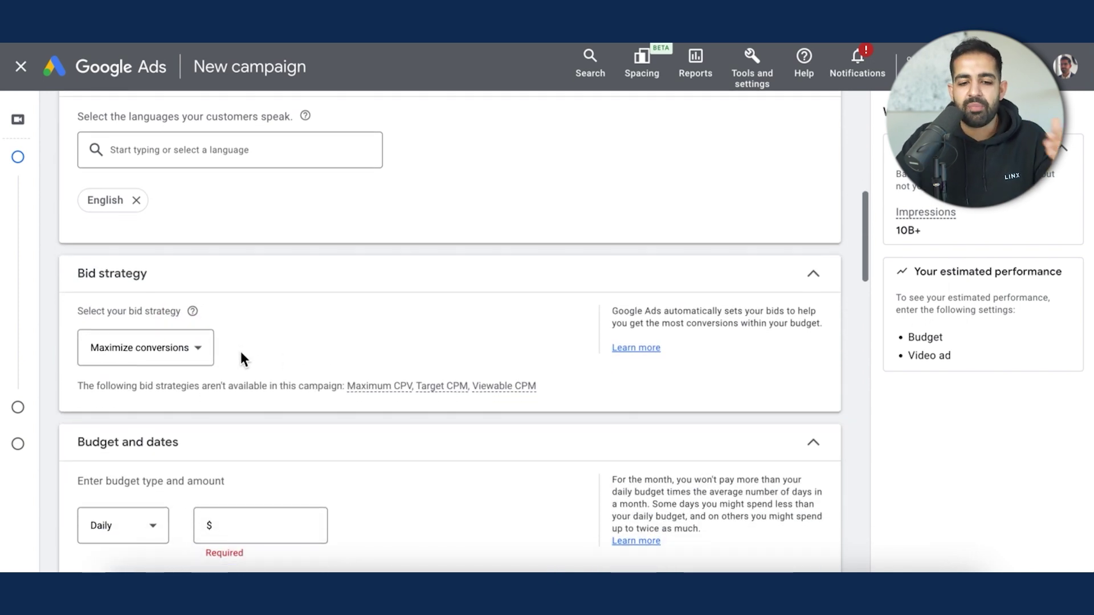
{"action": "left_click", "coordinate": [205, 358]}
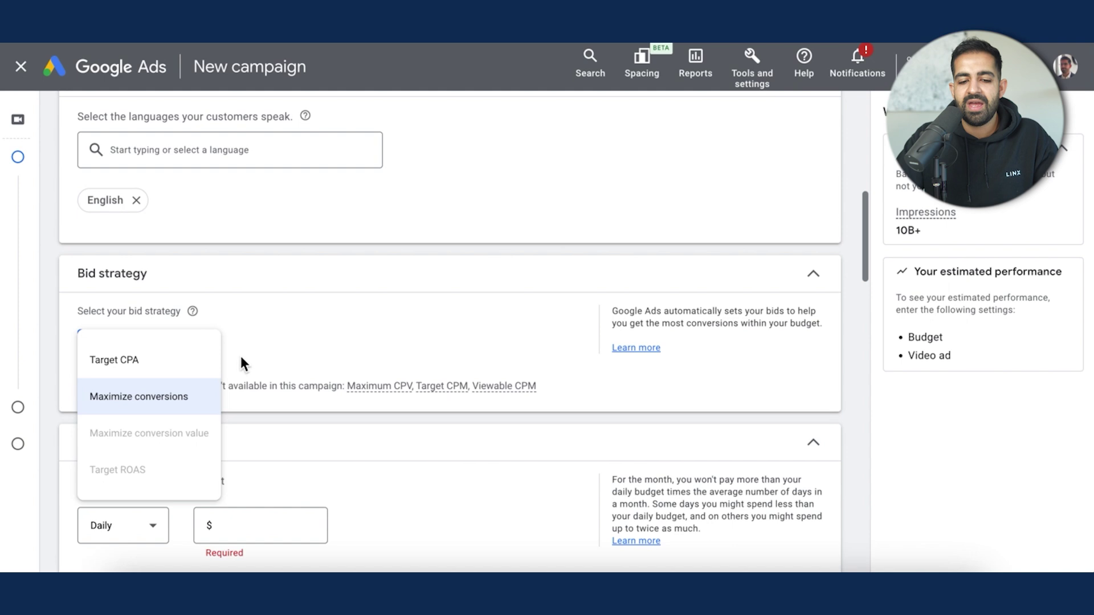
{"action": "left_click", "coordinate": [400, 290]}
{"action": "left_click", "coordinate": [384, 281]}
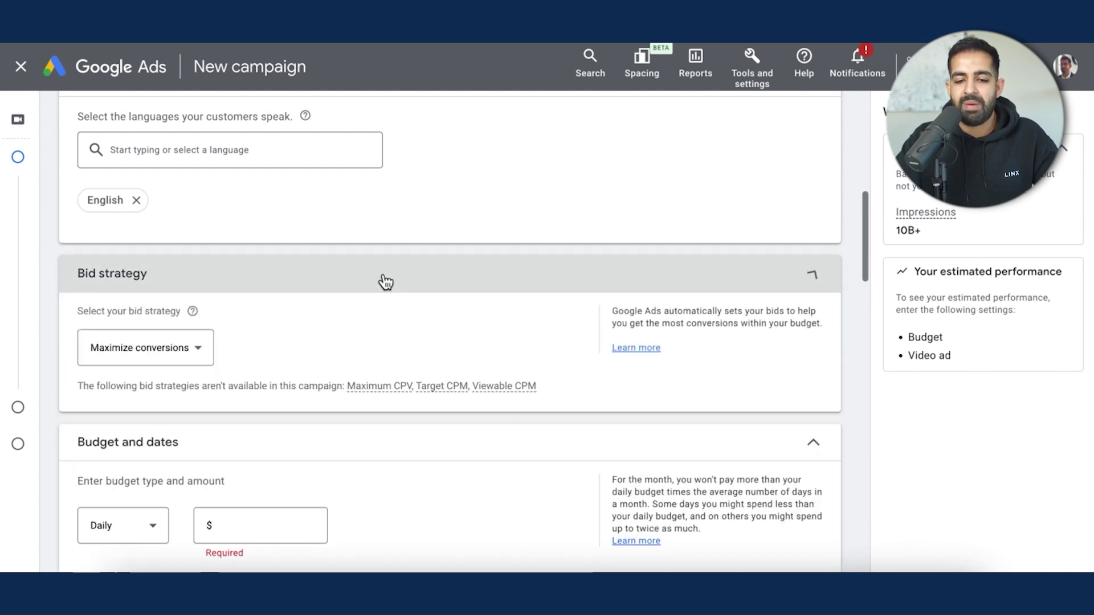
{"action": "left_click", "coordinate": [196, 354]}
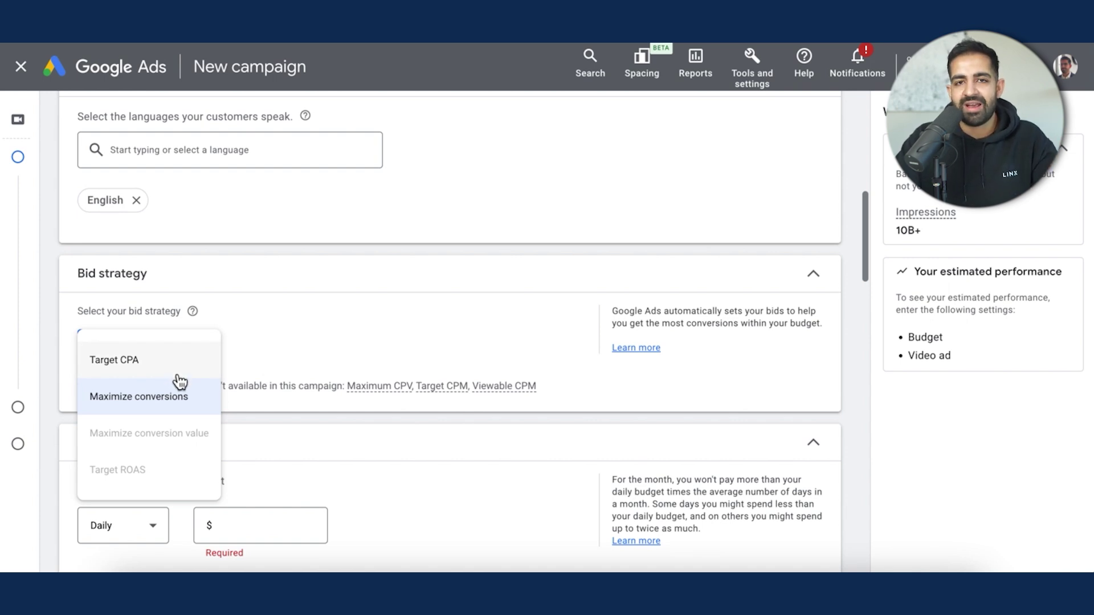
{"action": "left_click", "coordinate": [189, 408]}
{"action": "scroll", "coordinate": [349, 282], "scroll_direction": "down", "scroll_amount": 3}
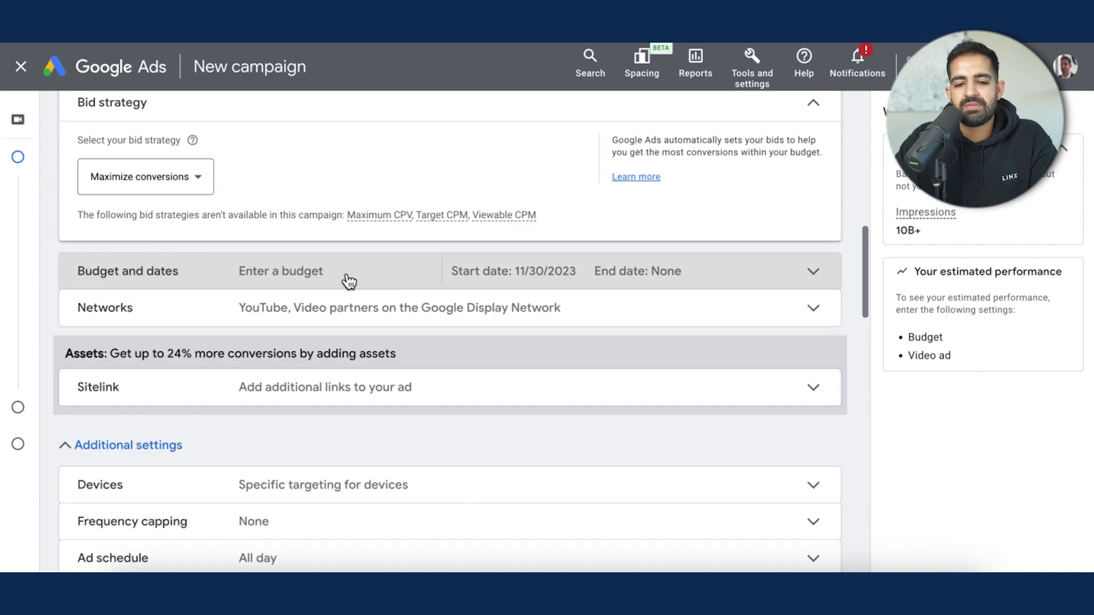
Enter a daily budget of 50.00 under Budget and dates
{"action": "left_click", "coordinate": [349, 281]}
{"action": "left_click", "coordinate": [293, 351]}
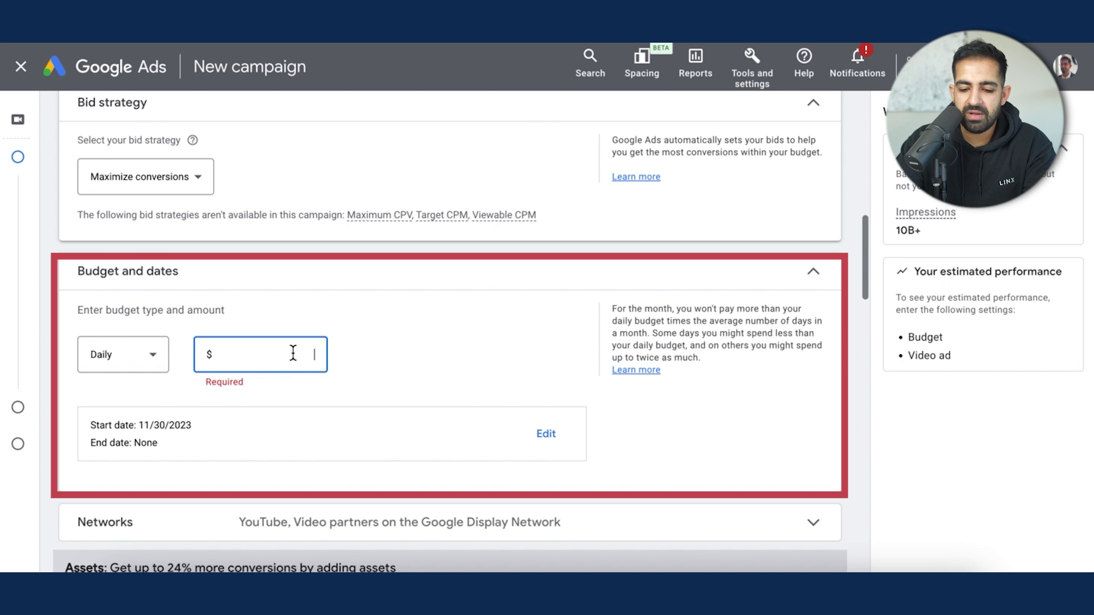
{"action": "type", "text": "50.00"}
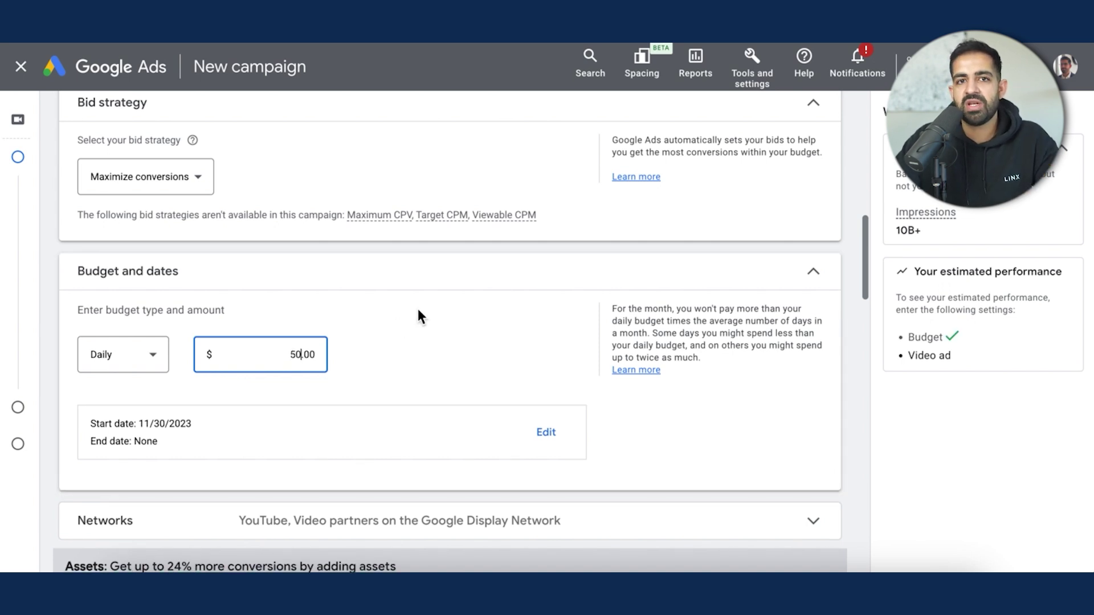
{"action": "scroll", "coordinate": [418, 315], "scroll_direction": "down", "scroll_amount": 1}
{"action": "scroll", "coordinate": [420, 370], "scroll_direction": "down", "scroll_amount": 1}
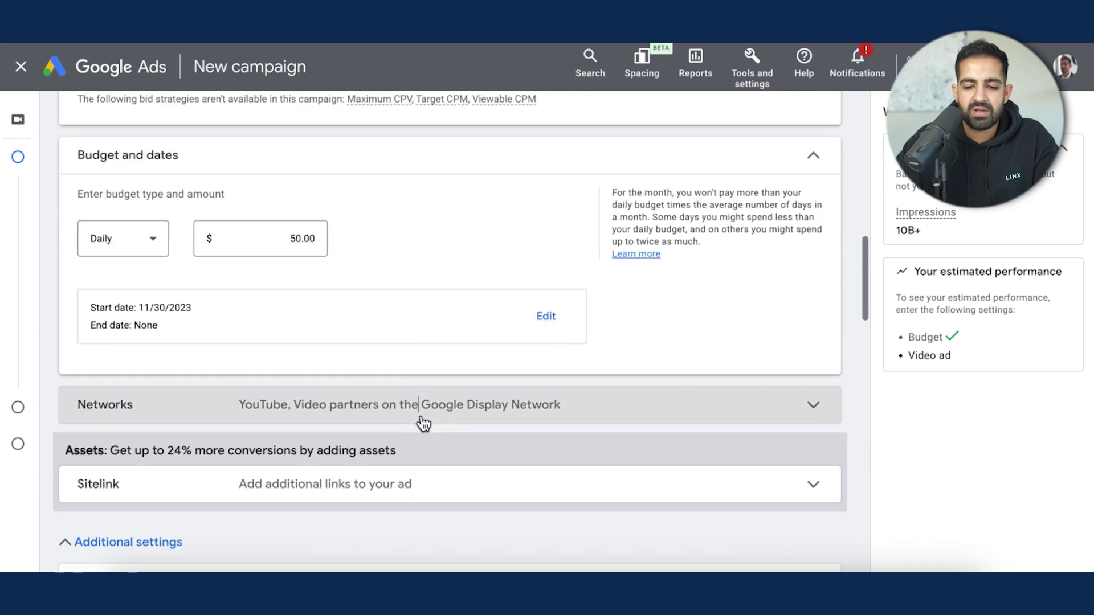
{"action": "left_click", "coordinate": [420, 421]}
{"action": "scroll", "coordinate": [420, 421], "scroll_direction": "down", "scroll_amount": 2}
{"action": "left_click", "coordinate": [420, 306]}
{"action": "scroll", "coordinate": [420, 302], "scroll_direction": "down", "scroll_amount": 1}
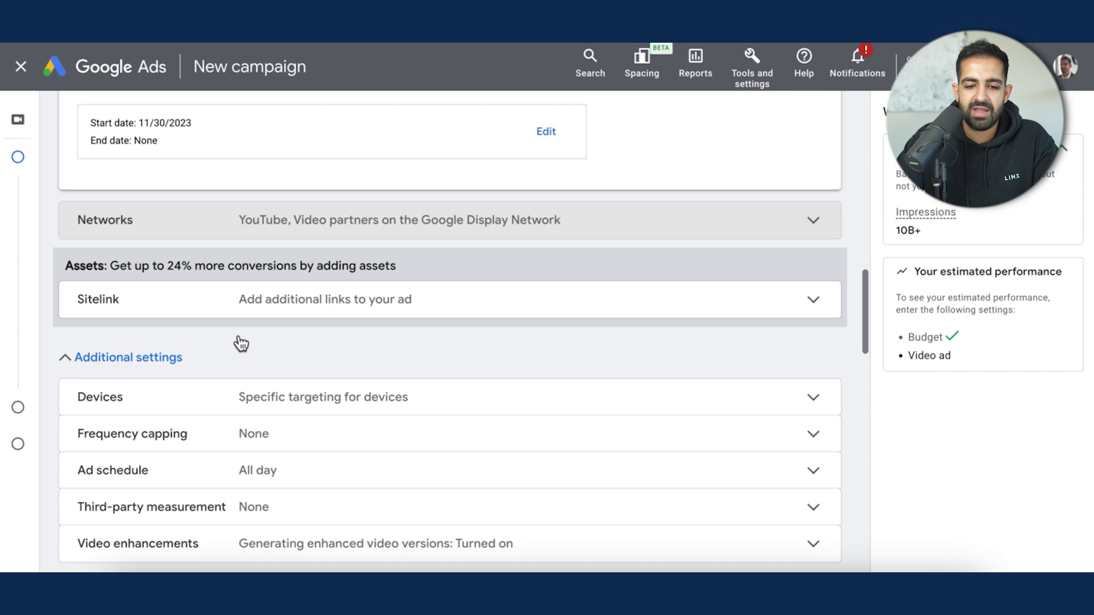
Expand Devices to show targeting limited to computers and mobile phones
{"action": "scroll", "coordinate": [166, 364], "scroll_direction": "down", "scroll_amount": 3}
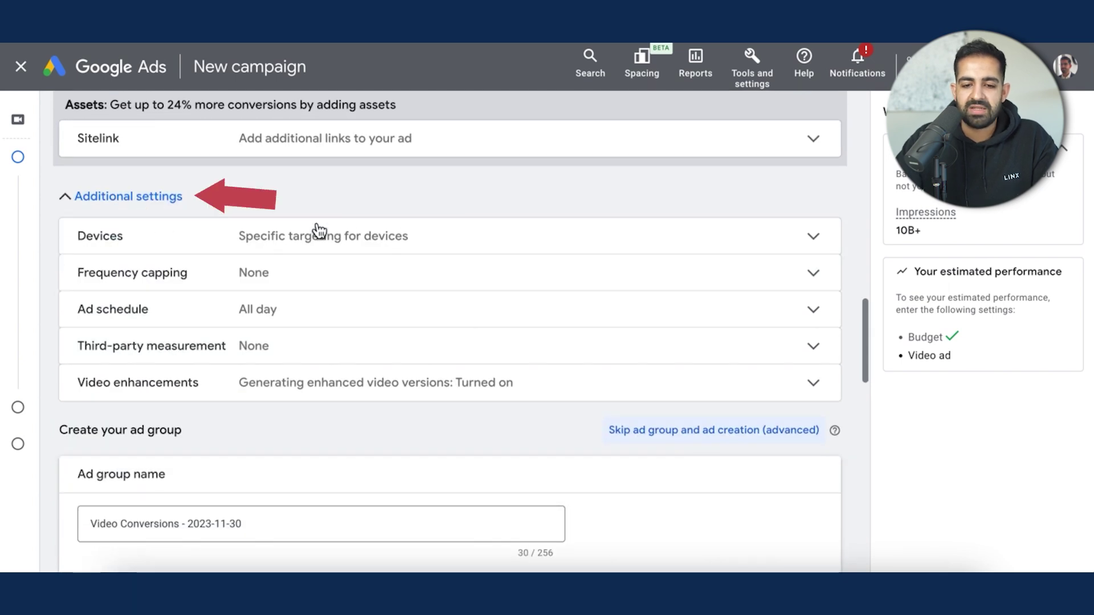
{"action": "left_click", "coordinate": [314, 246]}
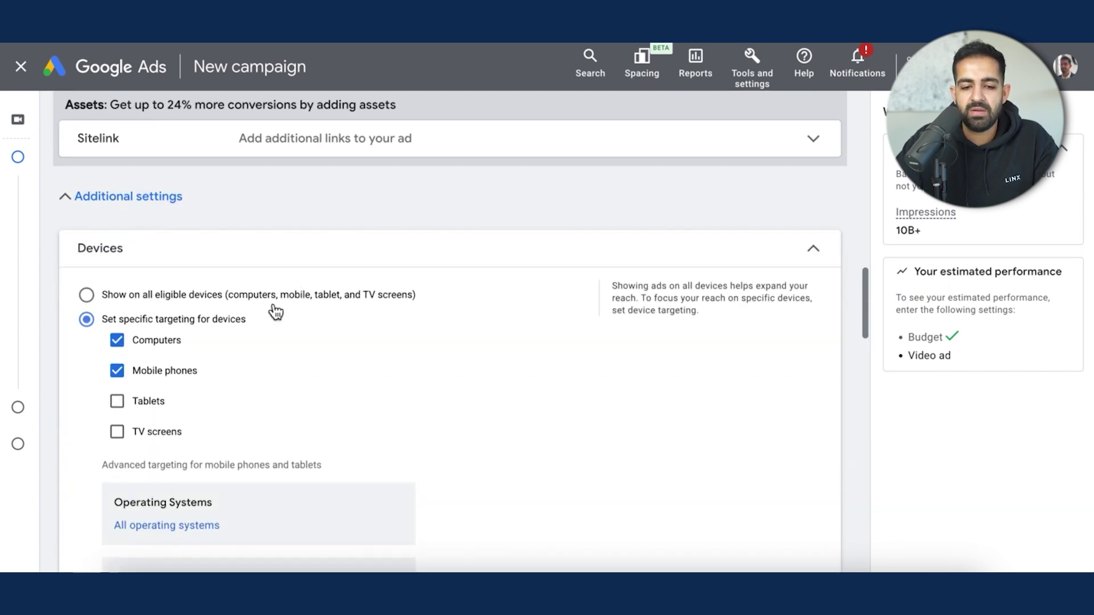
{"action": "scroll", "coordinate": [273, 310], "scroll_direction": "down", "scroll_amount": 1}
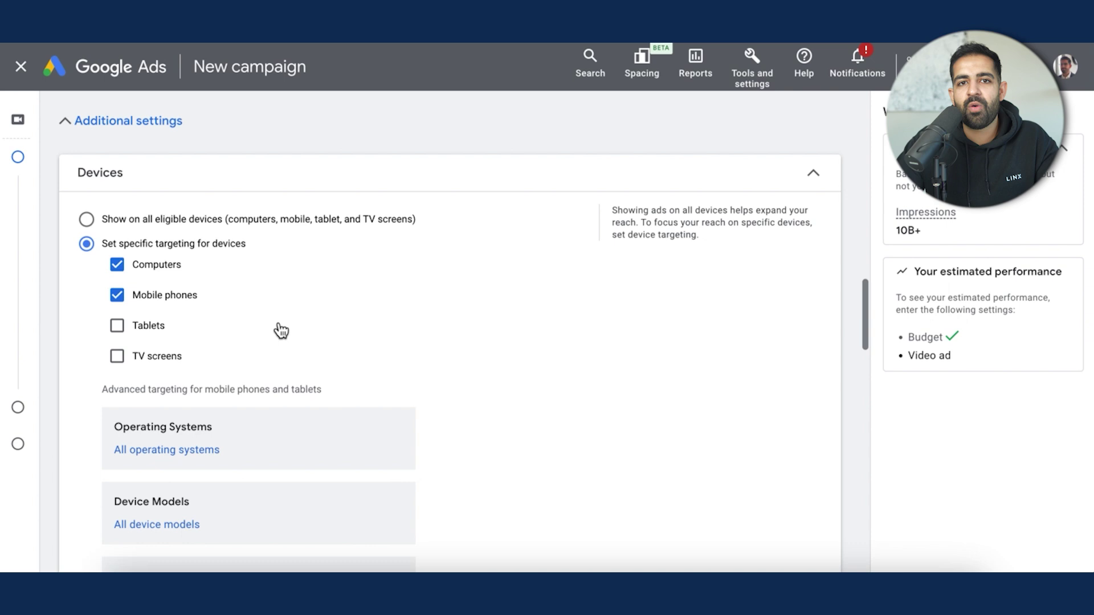
{"action": "scroll", "coordinate": [281, 330], "scroll_direction": "down", "scroll_amount": 2}
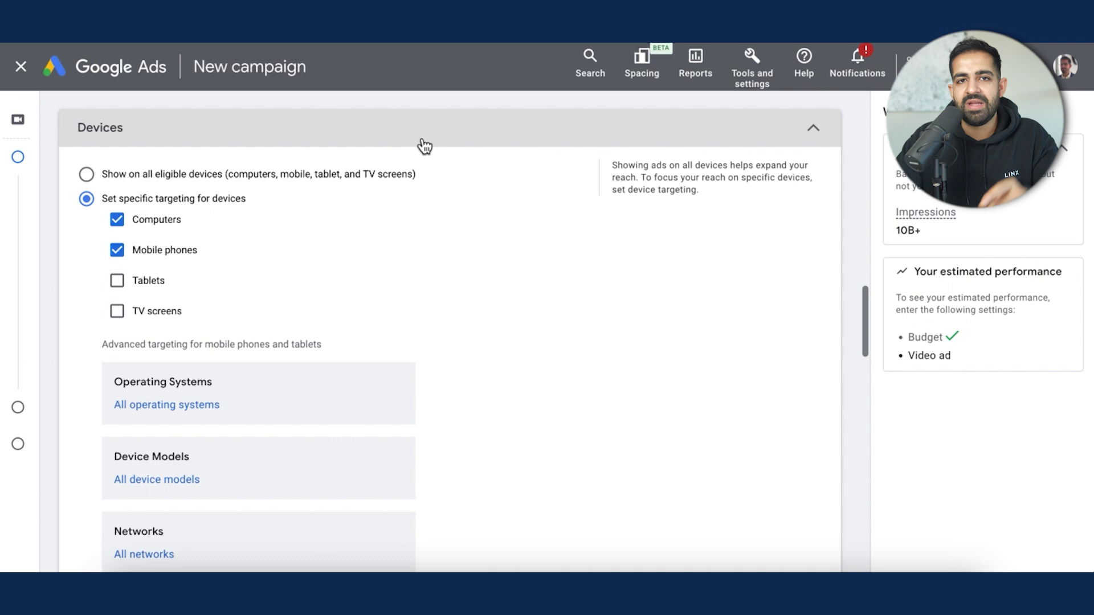
{"action": "scroll", "coordinate": [425, 146], "scroll_direction": "down", "scroll_amount": 8}
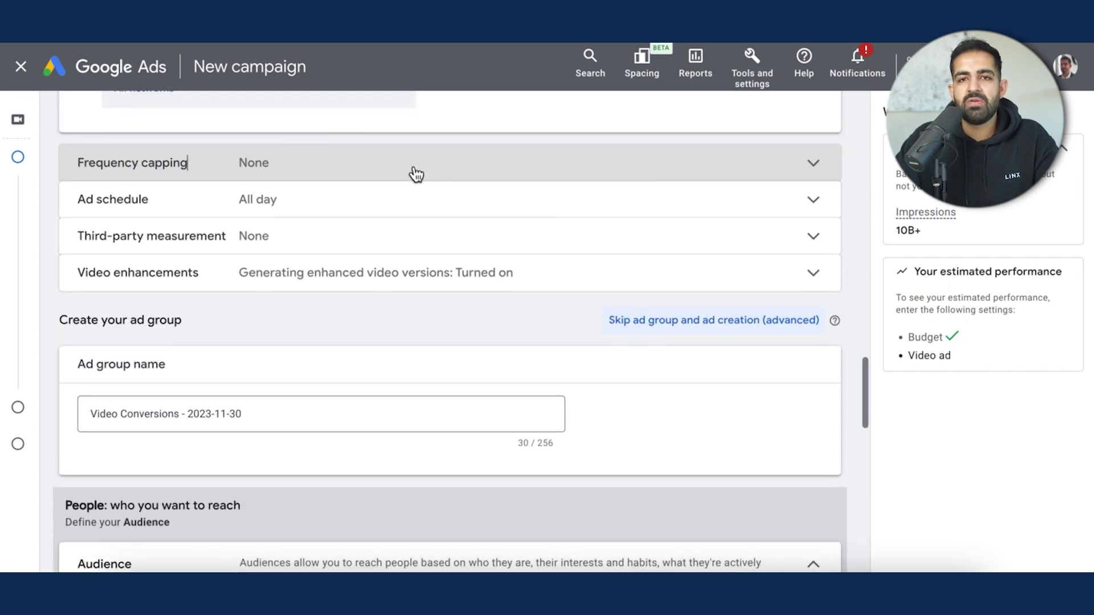
Add a brand-new audience to the ad group
{"action": "left_click", "coordinate": [401, 206]}
{"action": "left_click", "coordinate": [399, 208]}
{"action": "scroll", "coordinate": [322, 319], "scroll_direction": "down", "scroll_amount": 2}
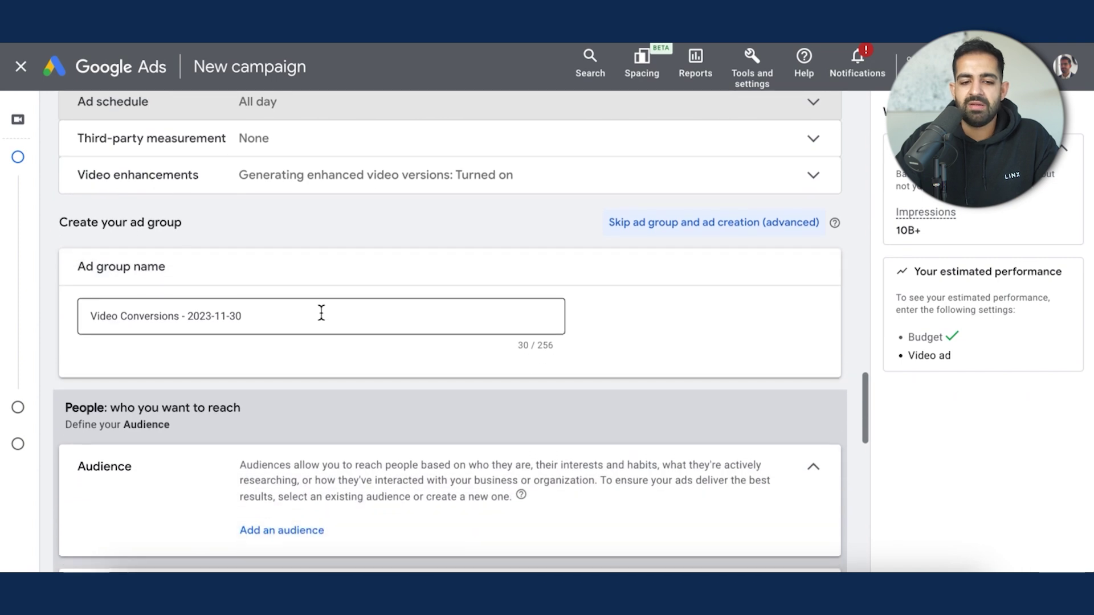
{"action": "scroll", "coordinate": [321, 313], "scroll_direction": "down", "scroll_amount": 2}
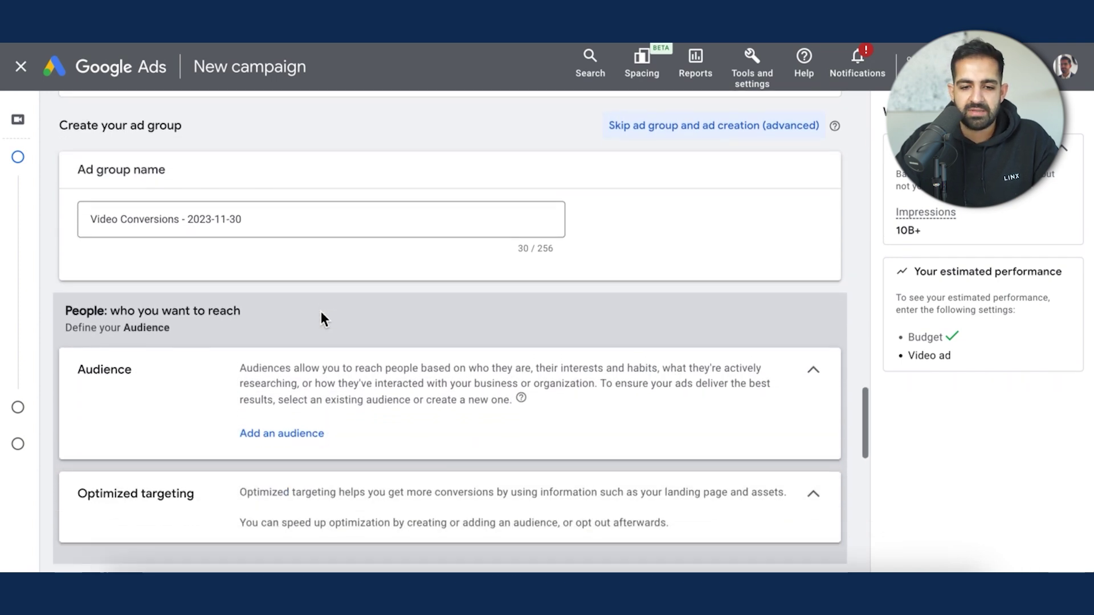
{"action": "scroll", "coordinate": [413, 296], "scroll_direction": "up", "scroll_amount": 3}
{"action": "scroll", "coordinate": [414, 299], "scroll_direction": "down", "scroll_amount": 1}
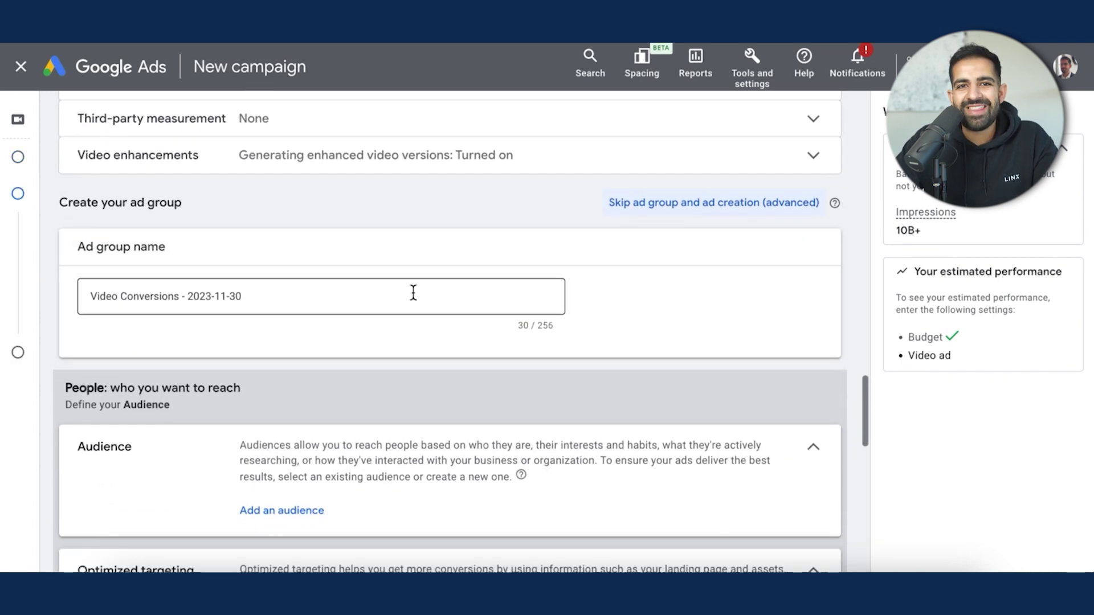
{"action": "scroll", "coordinate": [412, 292], "scroll_direction": "down", "scroll_amount": 3}
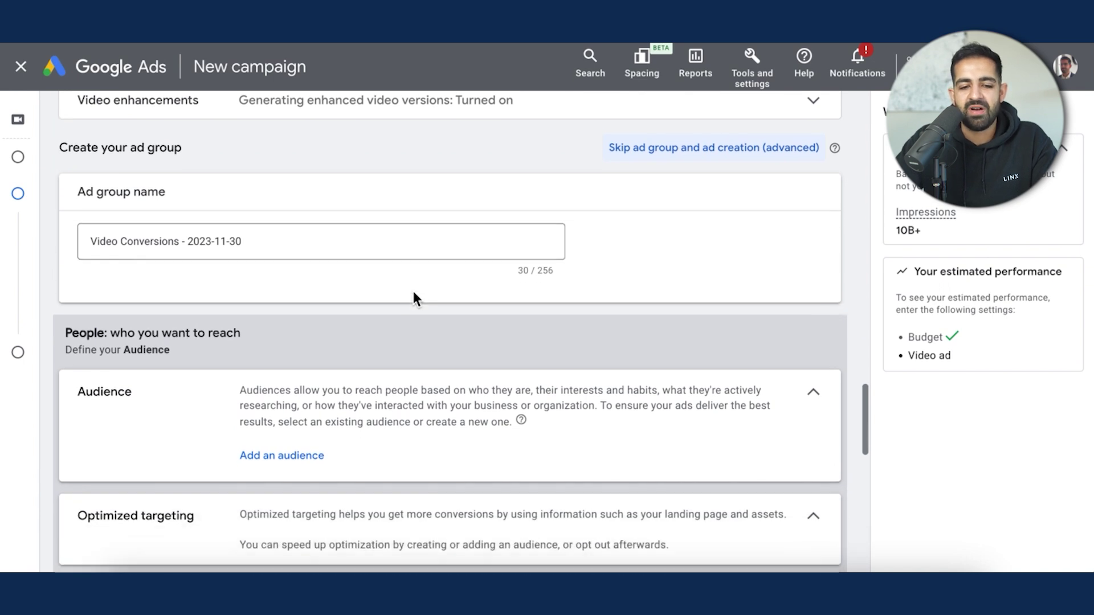
{"action": "scroll", "coordinate": [412, 291], "scroll_direction": "down", "scroll_amount": 1}
{"action": "scroll", "coordinate": [412, 292], "scroll_direction": "up", "scroll_amount": 1}
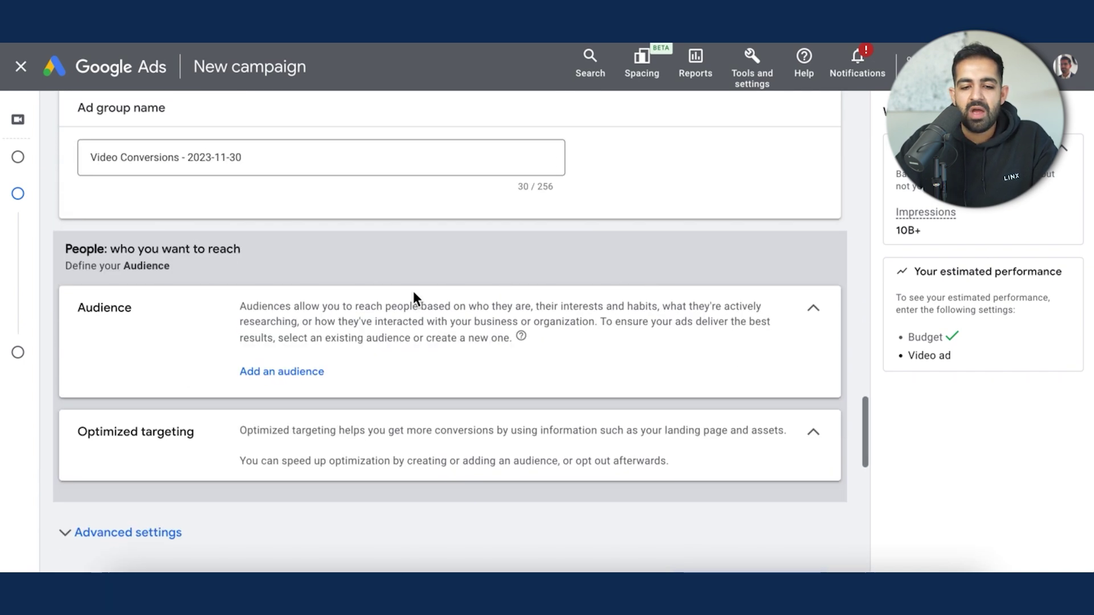
{"action": "left_click", "coordinate": [300, 379]}
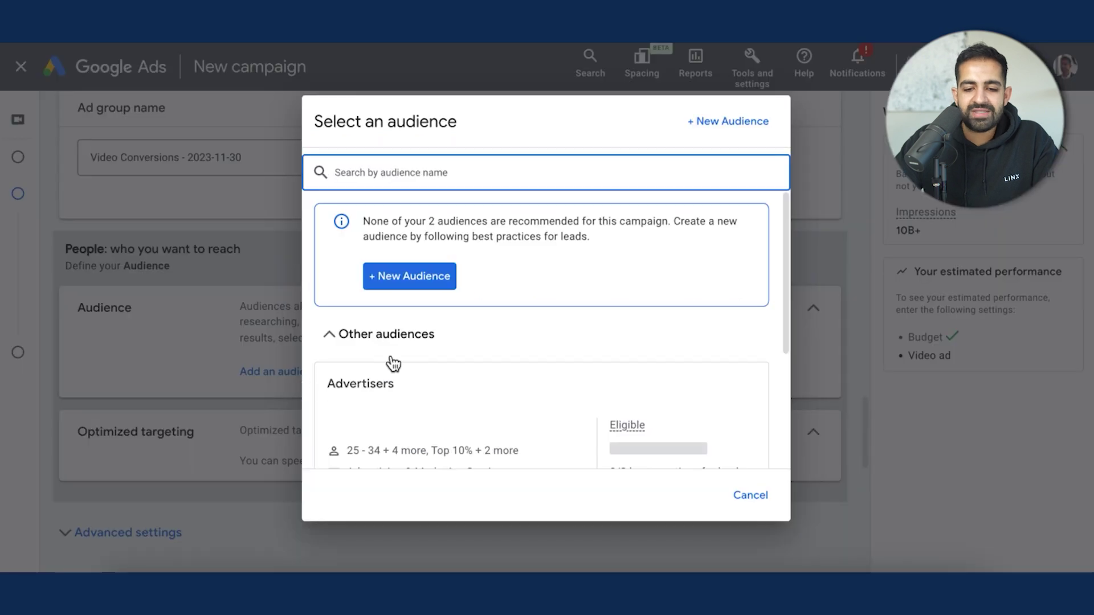
{"action": "left_click", "coordinate": [414, 278]}
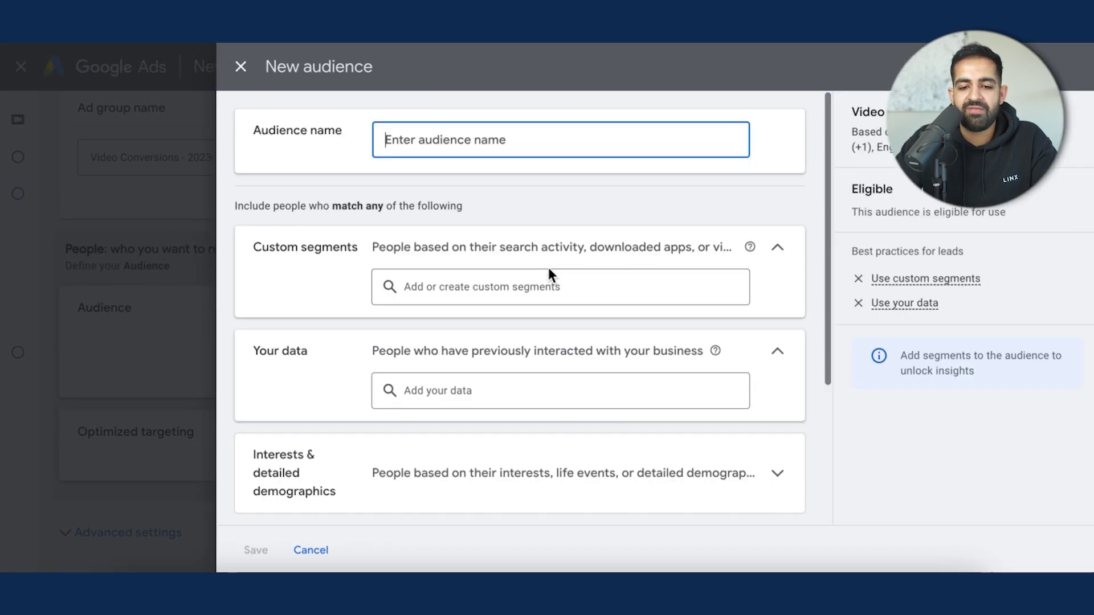
Start a new custom segment from the Custom segments search
{"action": "scroll", "coordinate": [548, 270], "scroll_direction": "down", "scroll_amount": 1}
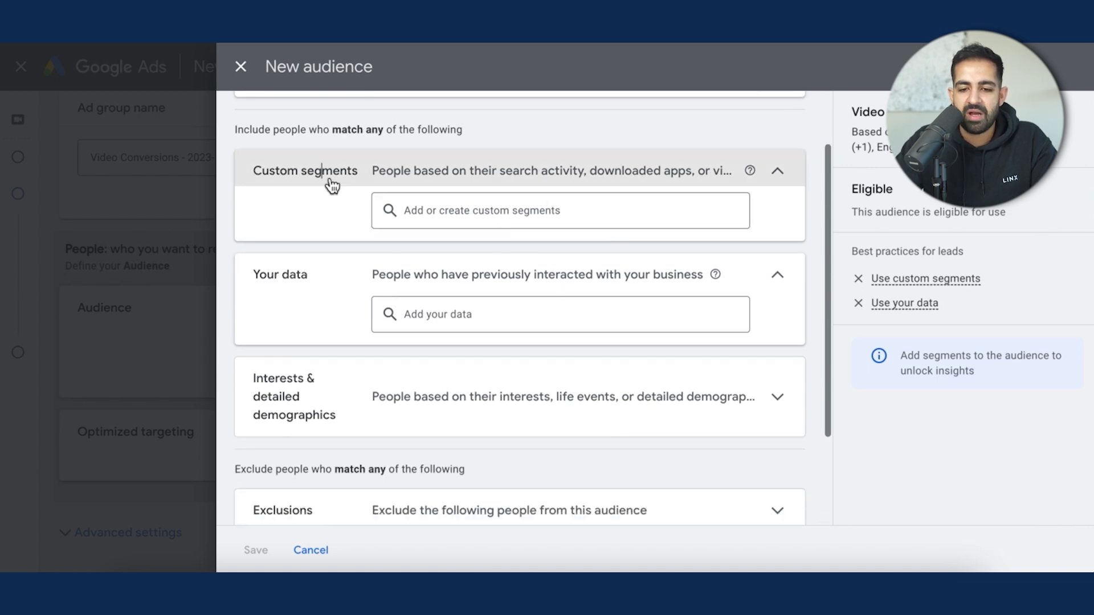
{"action": "left_click", "coordinate": [329, 181]}
{"action": "left_click", "coordinate": [424, 189]}
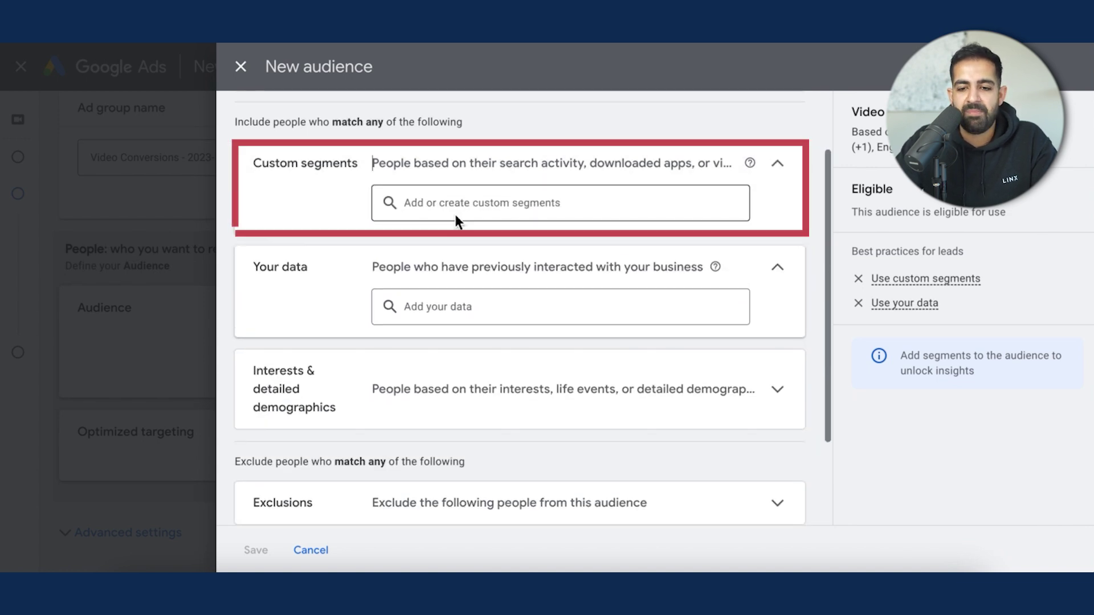
{"action": "left_click", "coordinate": [470, 206]}
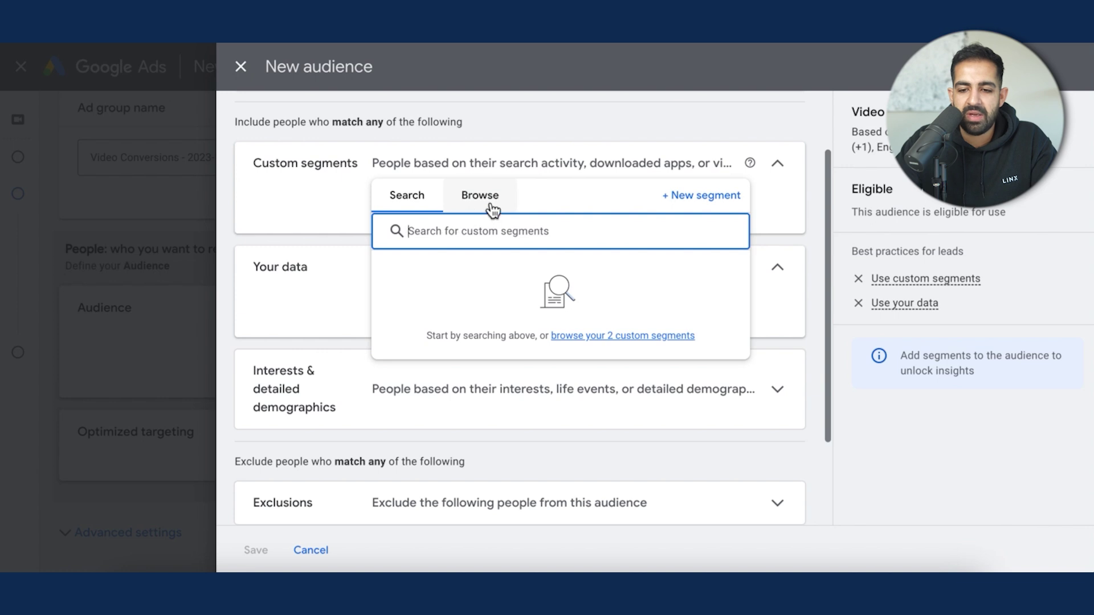
{"action": "left_click", "coordinate": [725, 200]}
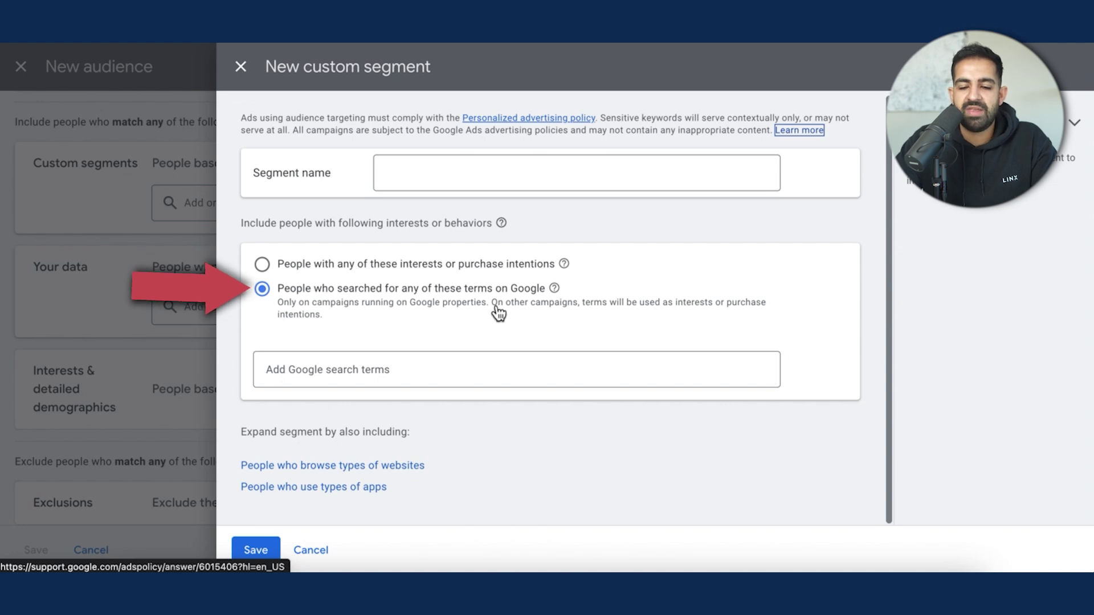
Add 'Backpain' as a Google search term in a trial custom segment
{"action": "left_click", "coordinate": [431, 378]}
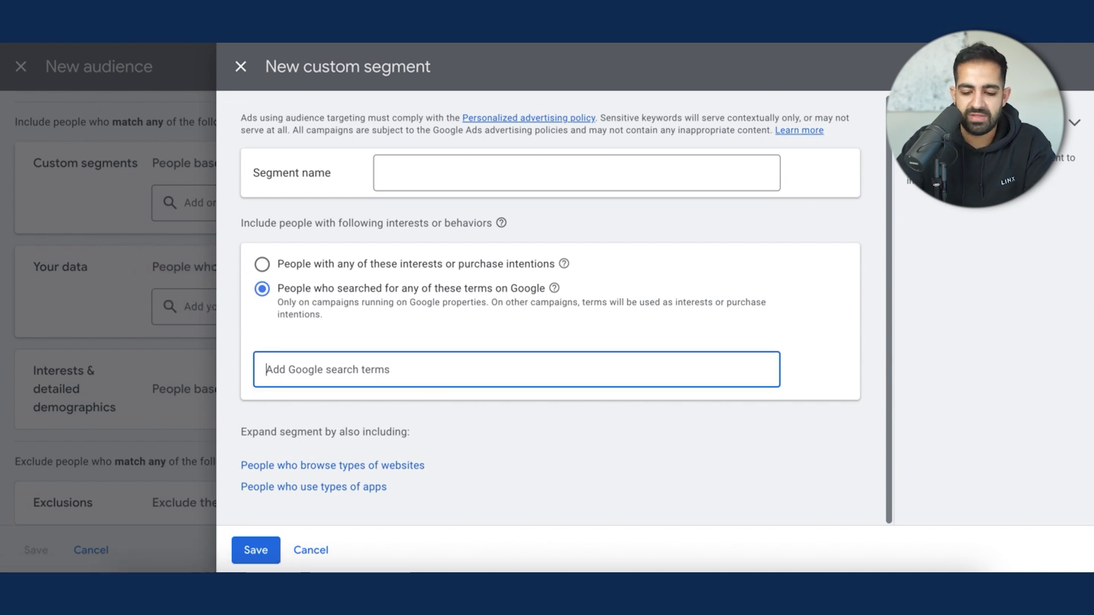
{"action": "type", "text": "Backpain"}
{"action": "key", "text": "Return"}
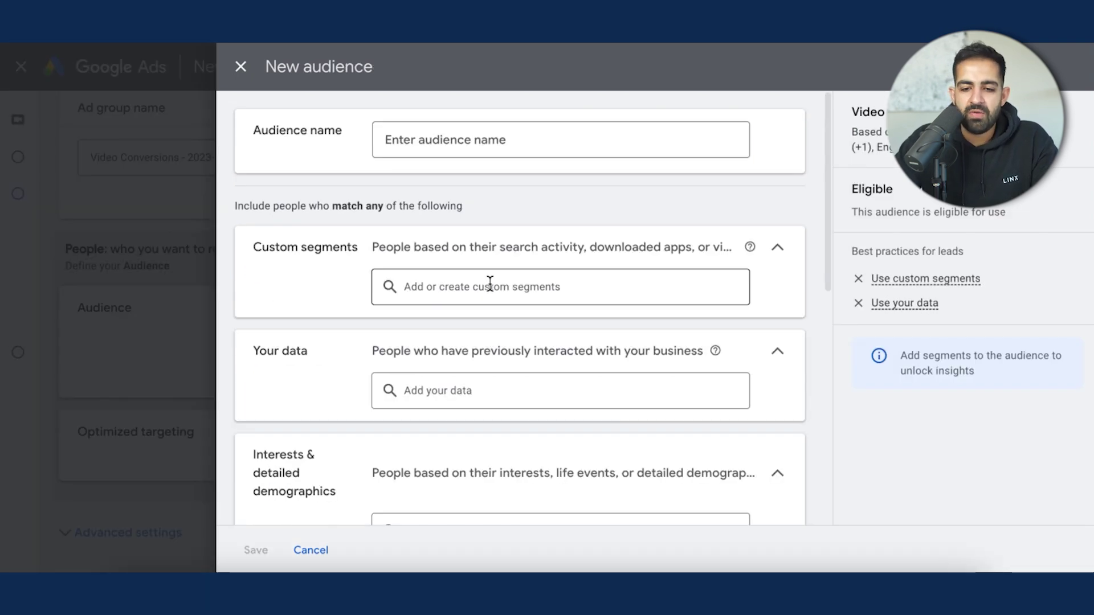
Try another custom segment with similar website linxdigital.com, named 'People'
{"action": "left_click", "coordinate": [490, 285]}
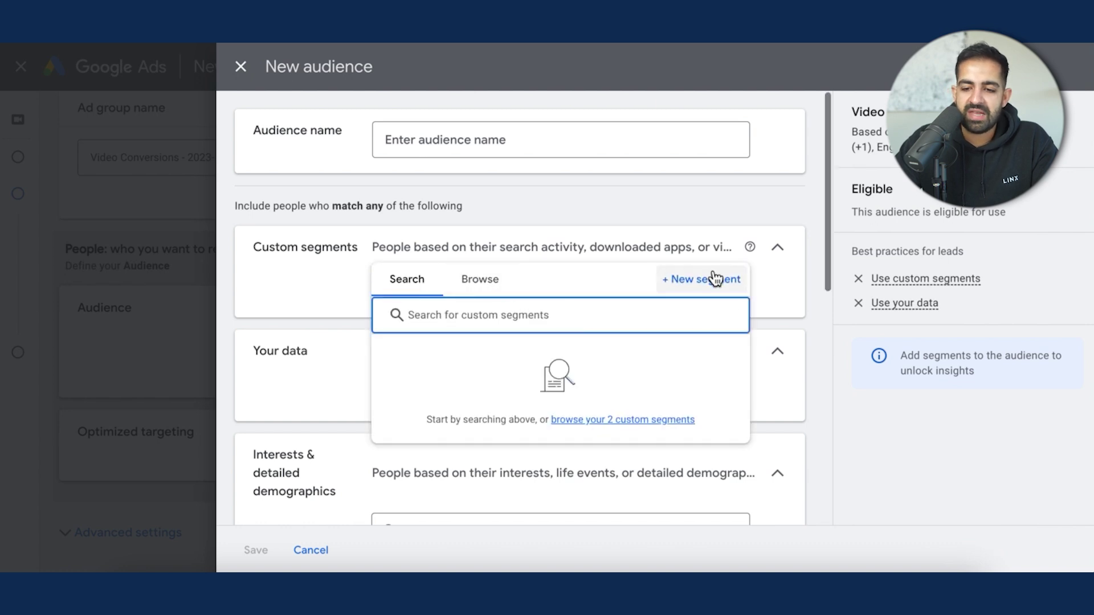
{"action": "left_click", "coordinate": [714, 283]}
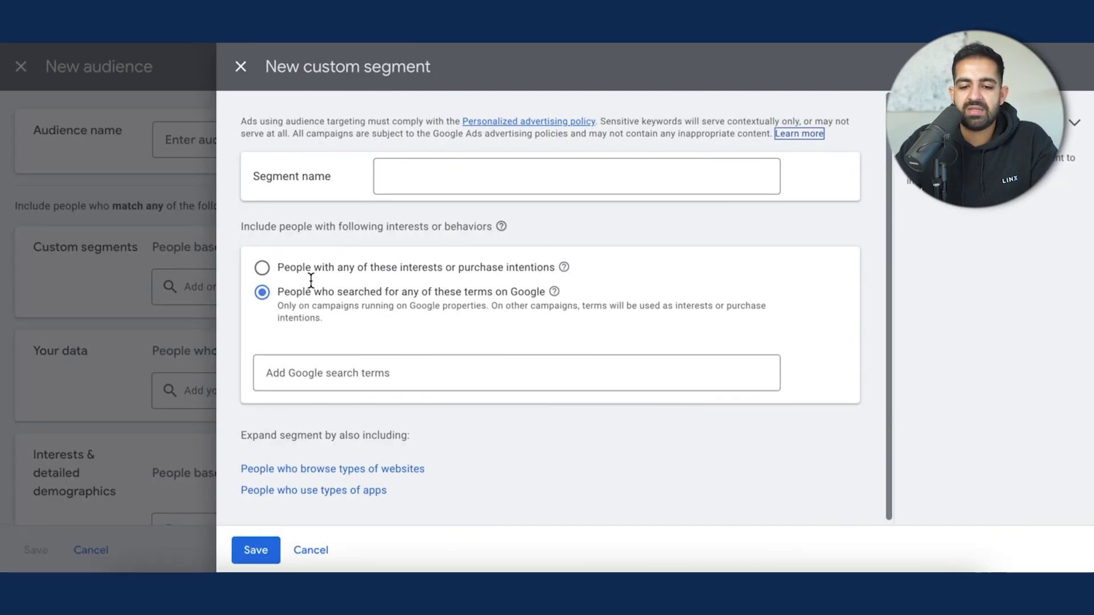
{"action": "left_click", "coordinate": [296, 472]}
{"action": "left_click", "coordinate": [326, 398]}
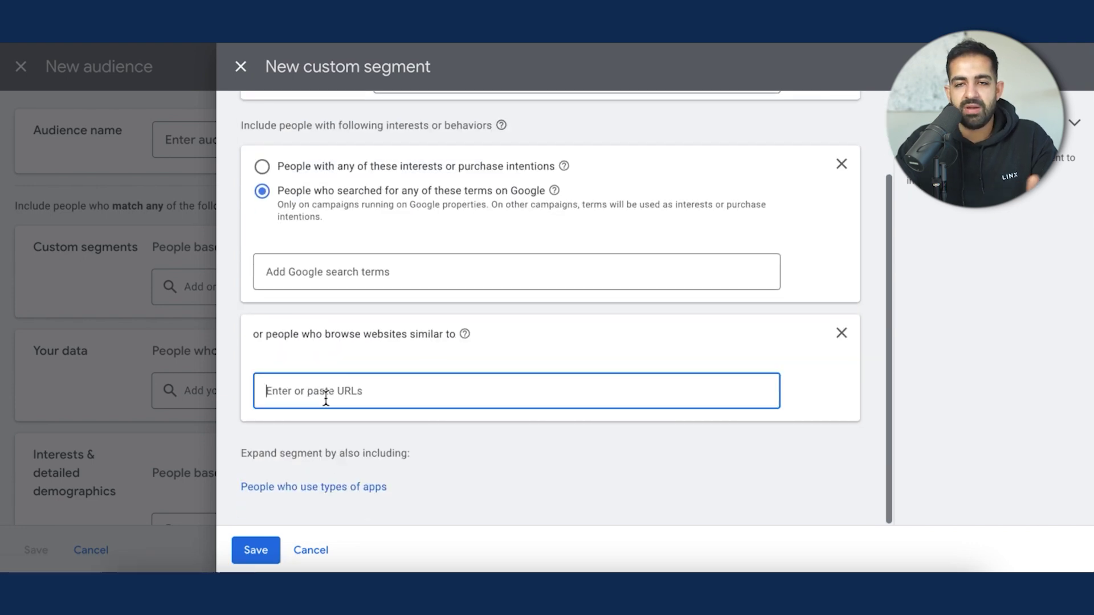
{"action": "type", "text": "linxdi"}
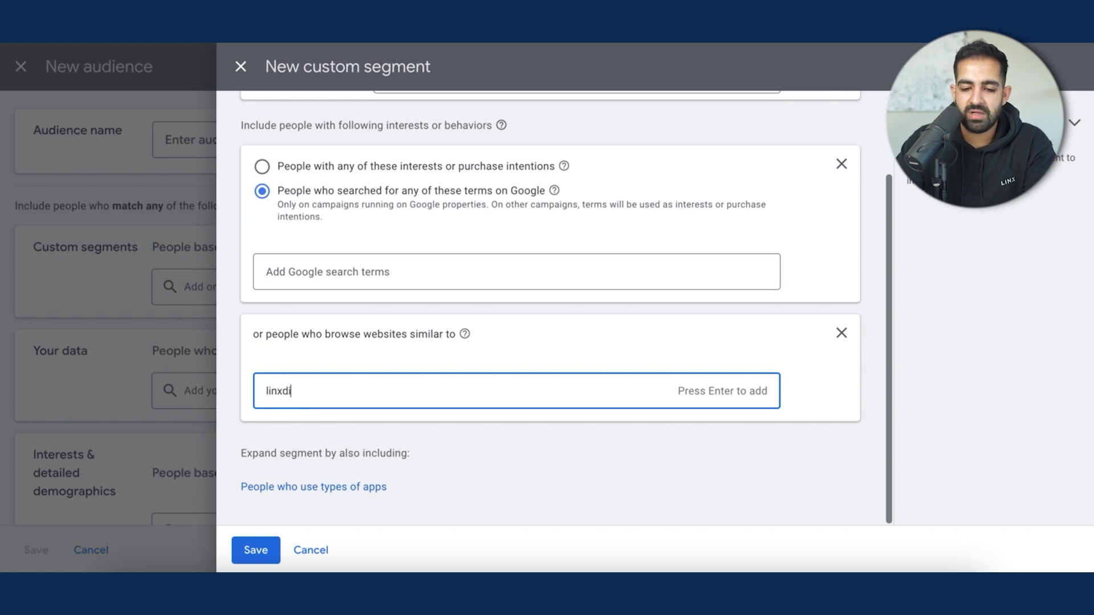
{"action": "type", "text": "gital.com"}
{"action": "key", "text": "Return"}
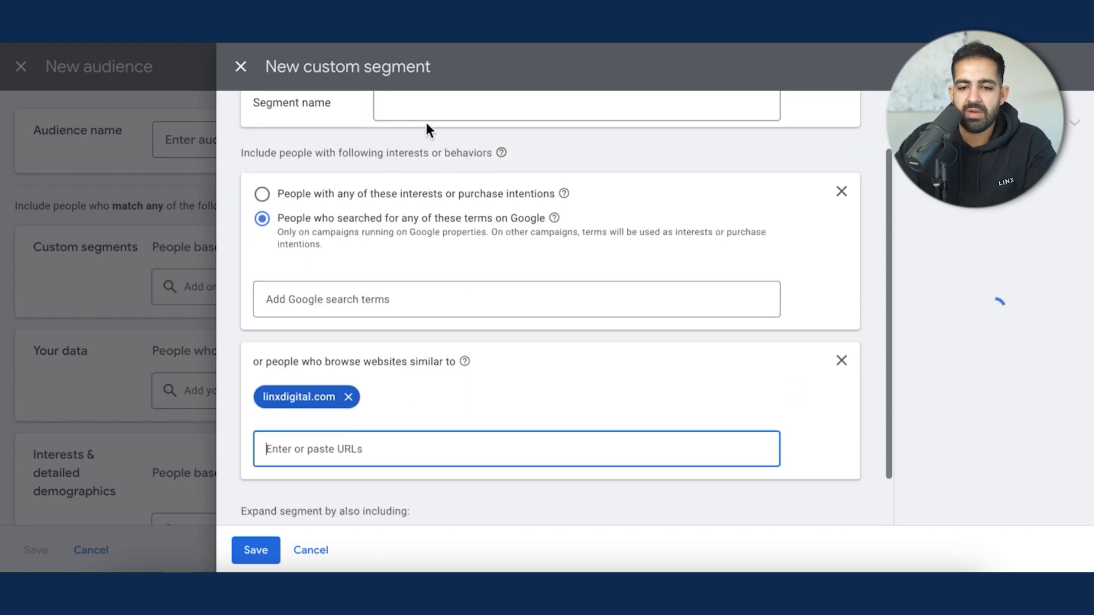
{"action": "left_click", "coordinate": [427, 118]}
{"action": "type", "text": "People"}
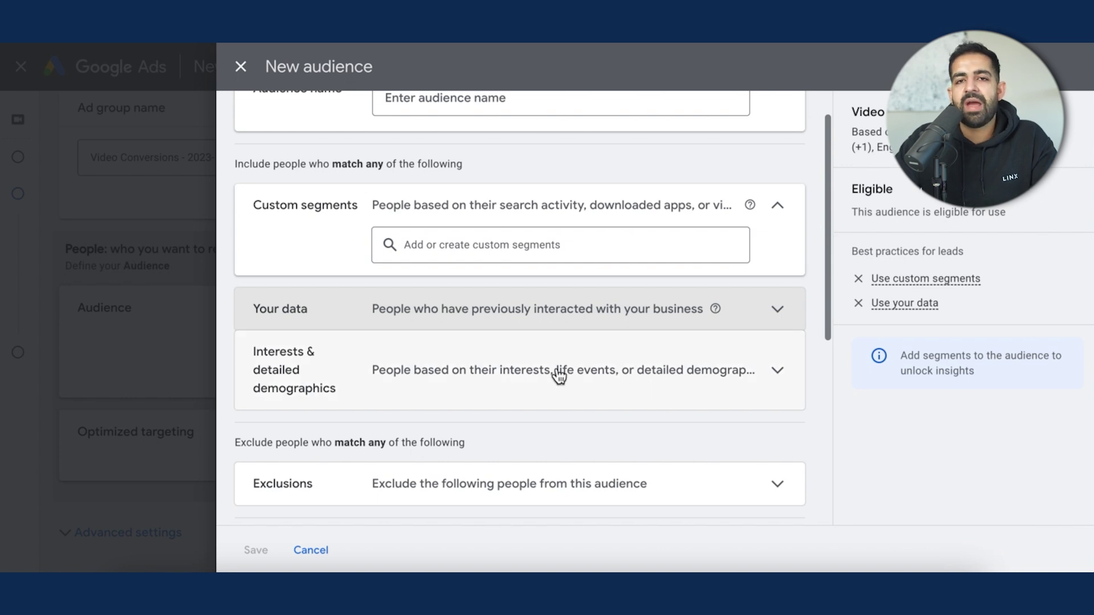
{"action": "scroll", "coordinate": [558, 376], "scroll_direction": "down", "scroll_amount": 1}
{"action": "left_click", "coordinate": [349, 312]}
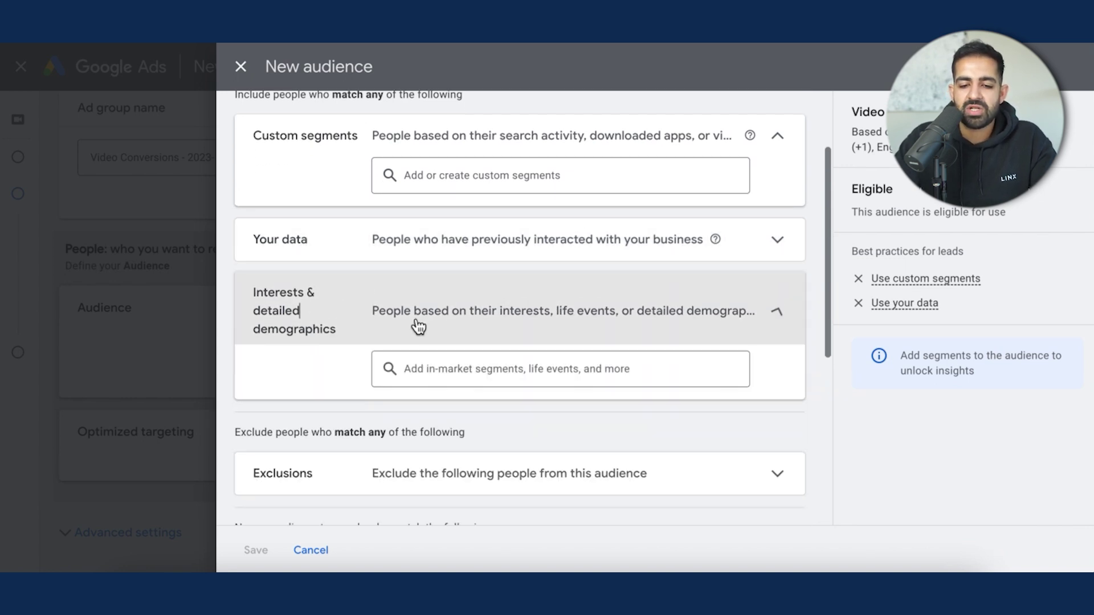
{"action": "left_click", "coordinate": [451, 366]}
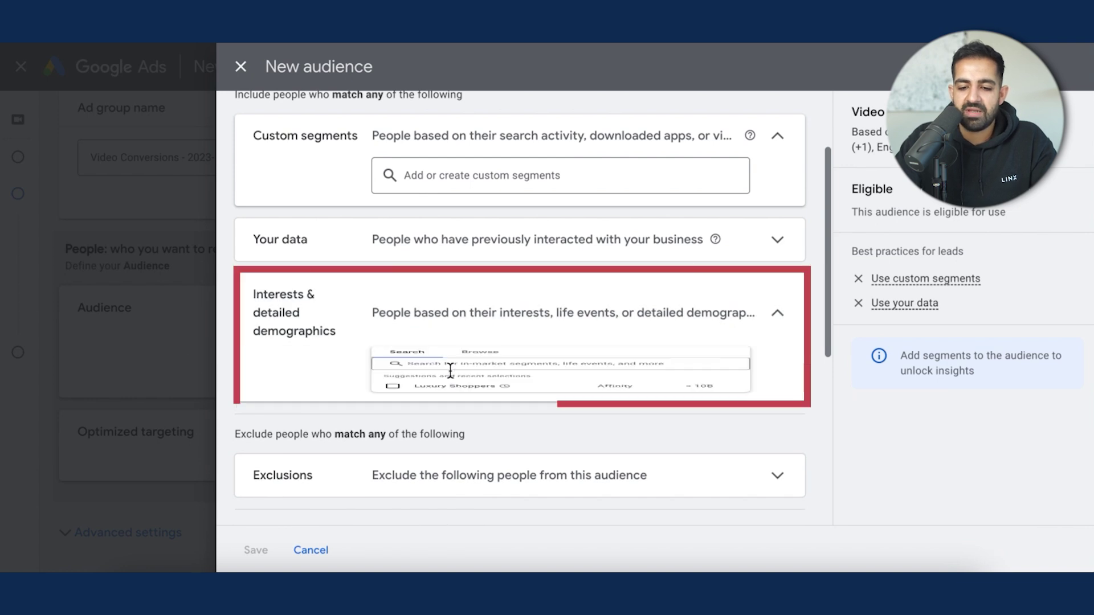
{"action": "left_click", "coordinate": [482, 368]}
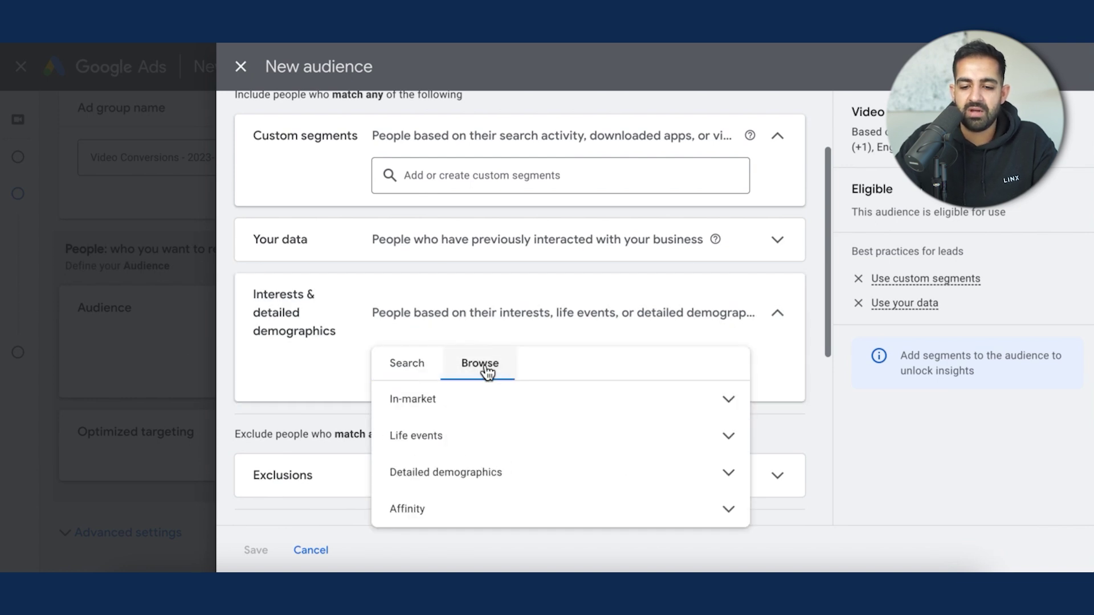
{"action": "left_click", "coordinate": [486, 407]}
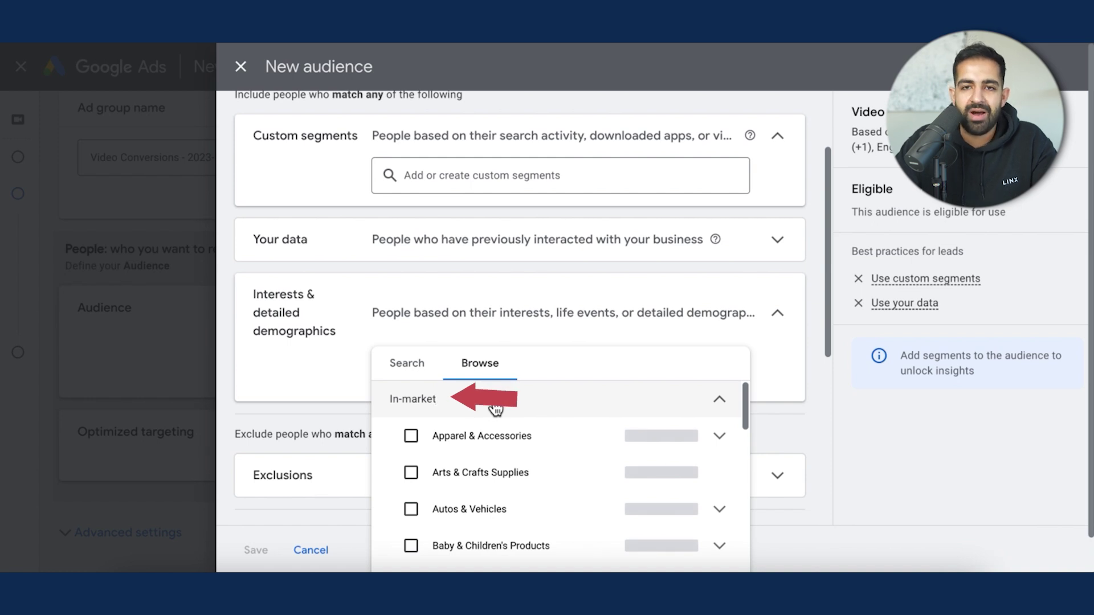
{"action": "scroll", "coordinate": [505, 455], "scroll_direction": "down", "scroll_amount": 1}
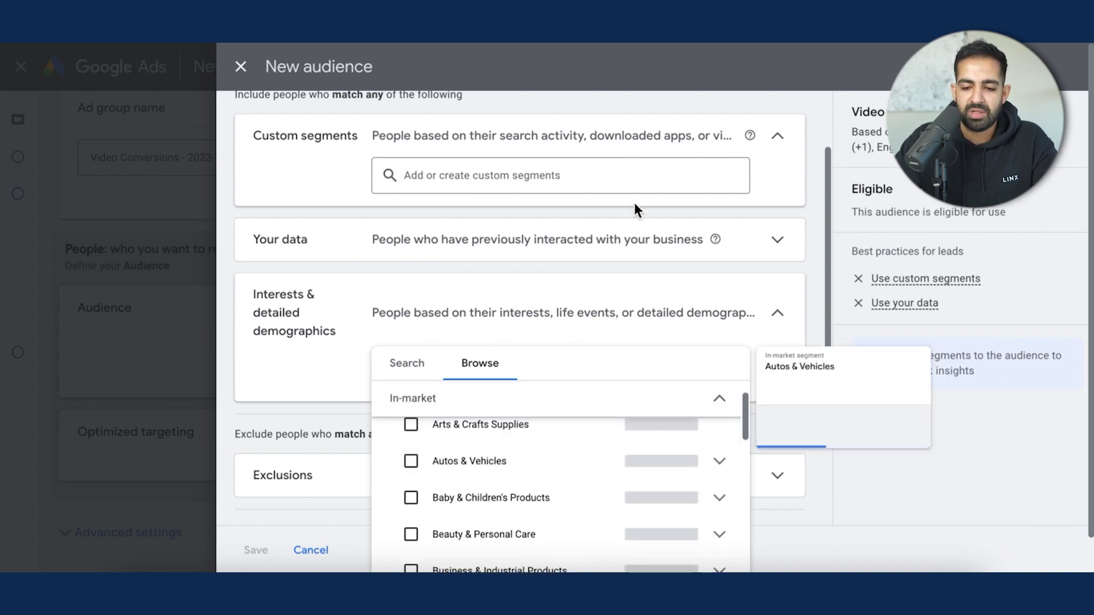
{"action": "scroll", "coordinate": [634, 205], "scroll_direction": "down", "scroll_amount": 2}
{"action": "left_click", "coordinate": [720, 428]}
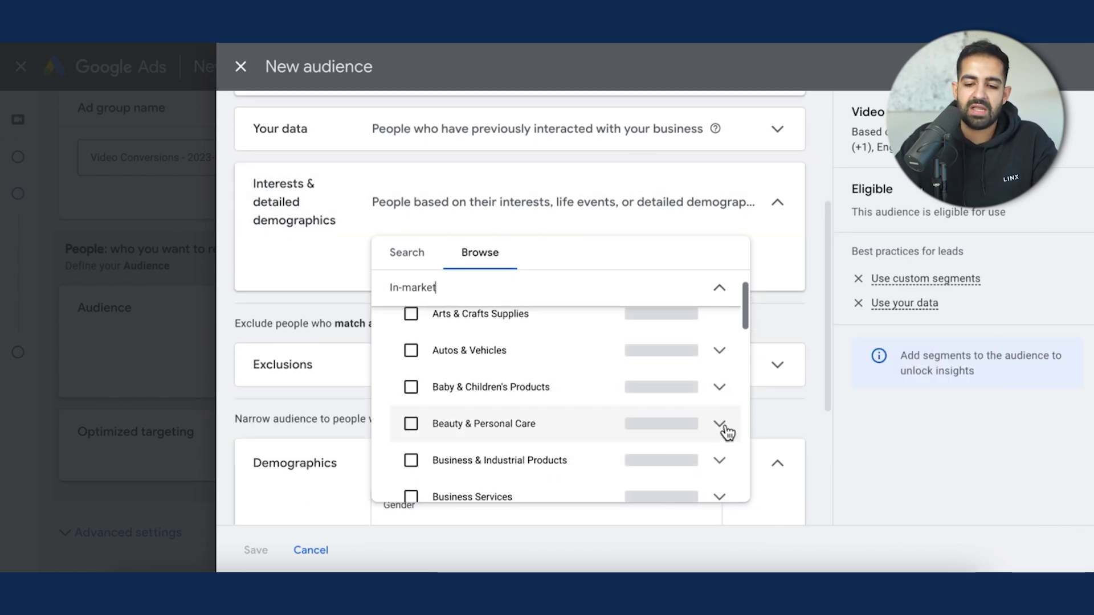
{"action": "scroll", "coordinate": [685, 429], "scroll_direction": "down", "scroll_amount": 1}
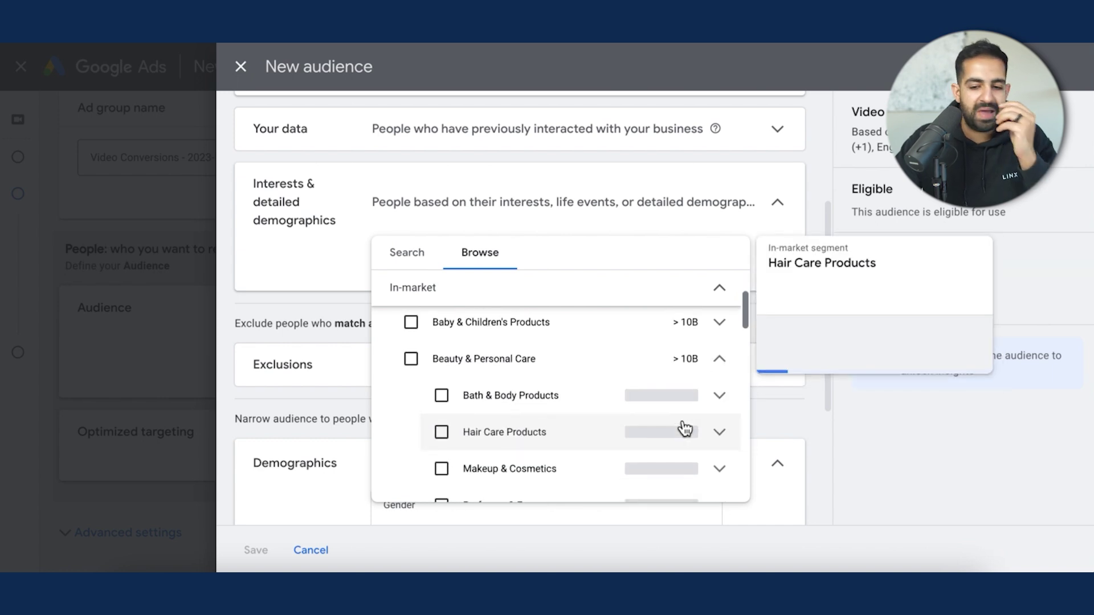
{"action": "scroll", "coordinate": [689, 424], "scroll_direction": "down", "scroll_amount": 2}
{"action": "scroll", "coordinate": [702, 422], "scroll_direction": "down", "scroll_amount": 1}
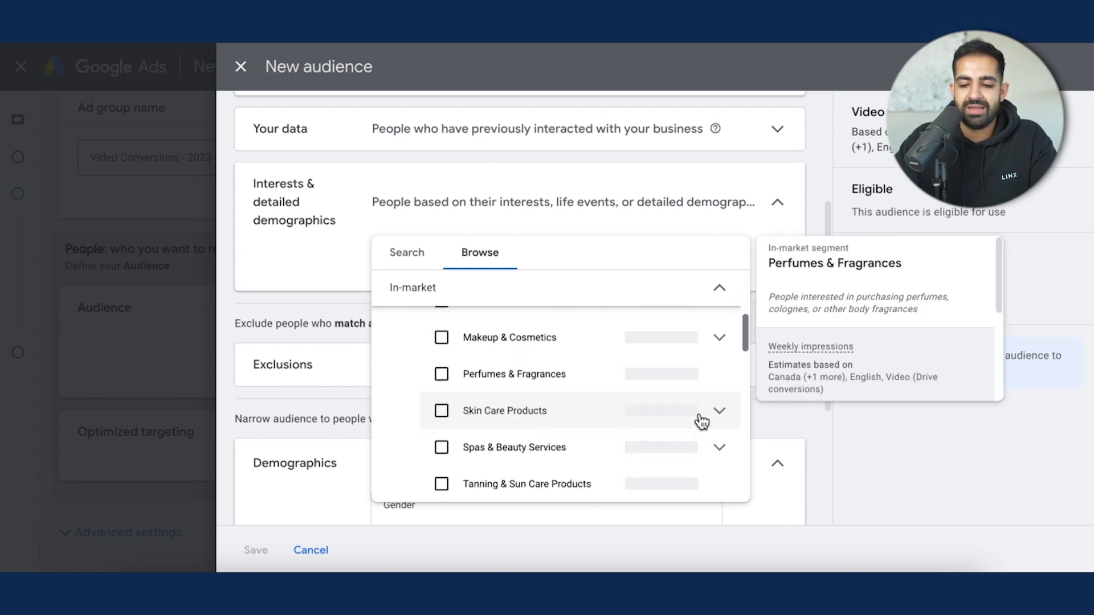
{"action": "left_click", "coordinate": [720, 447]}
{"action": "scroll", "coordinate": [570, 408], "scroll_direction": "down", "scroll_amount": 2}
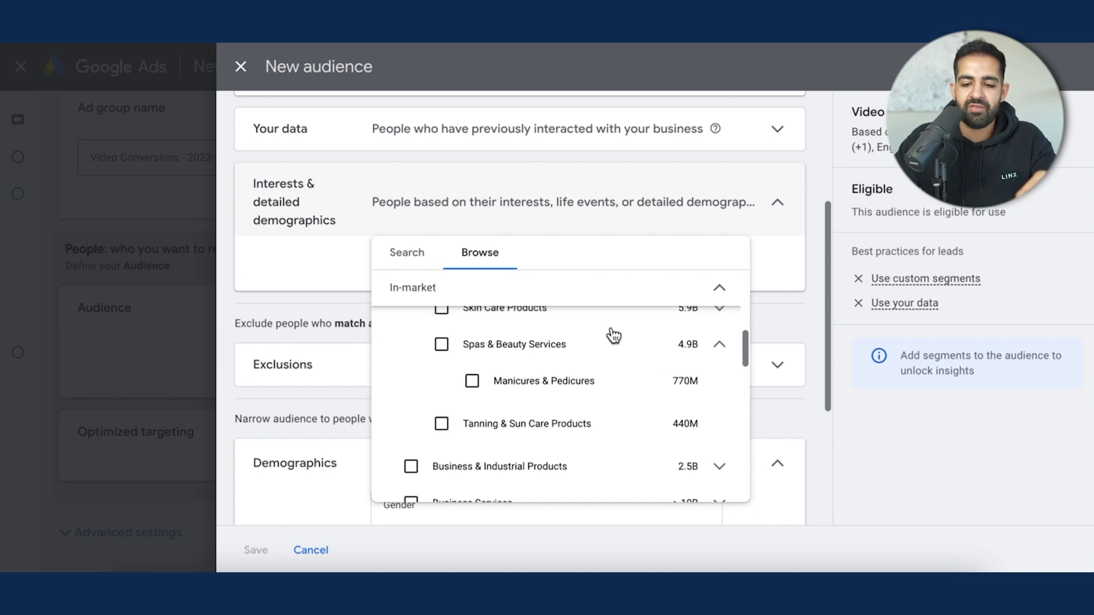
{"action": "scroll", "coordinate": [567, 442], "scroll_direction": "up", "scroll_amount": 5}
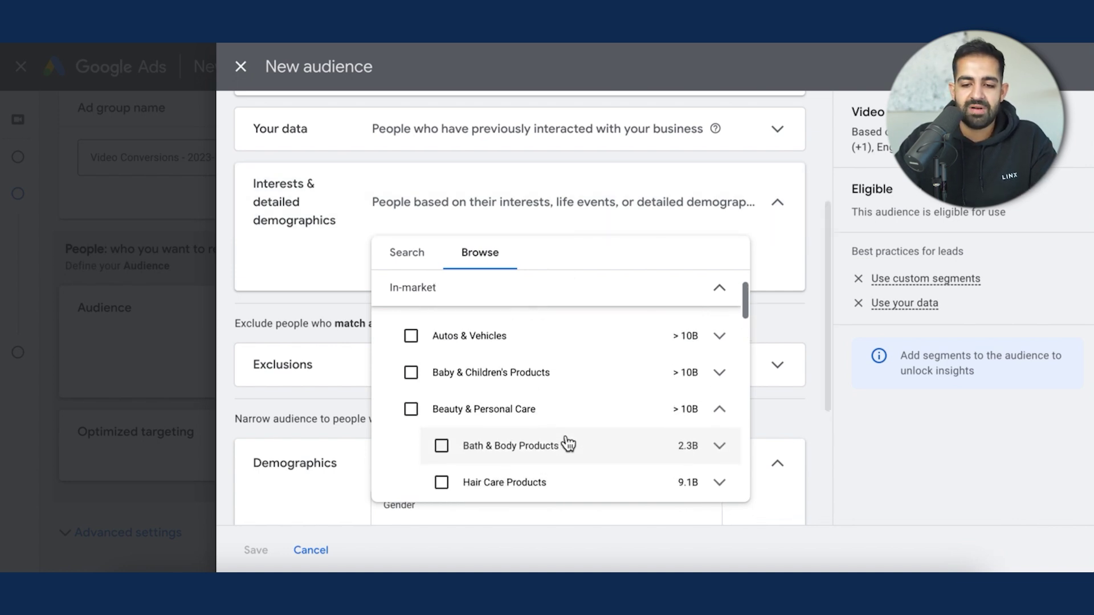
{"action": "left_click", "coordinate": [750, 302]}
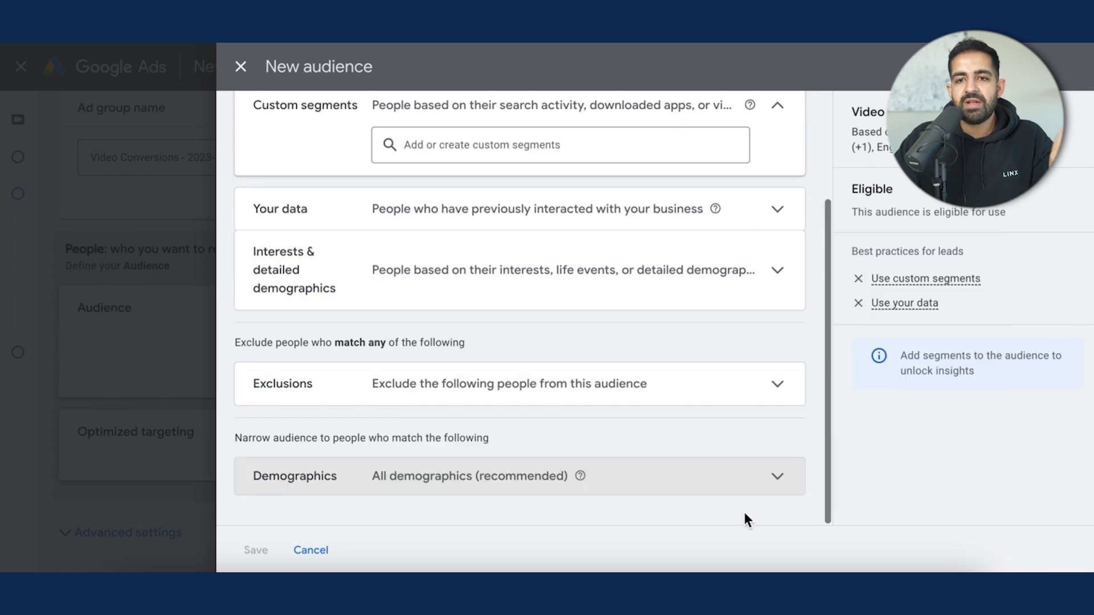
{"action": "left_click", "coordinate": [751, 489]}
{"action": "scroll", "coordinate": [750, 490], "scroll_direction": "up", "scroll_amount": 2}
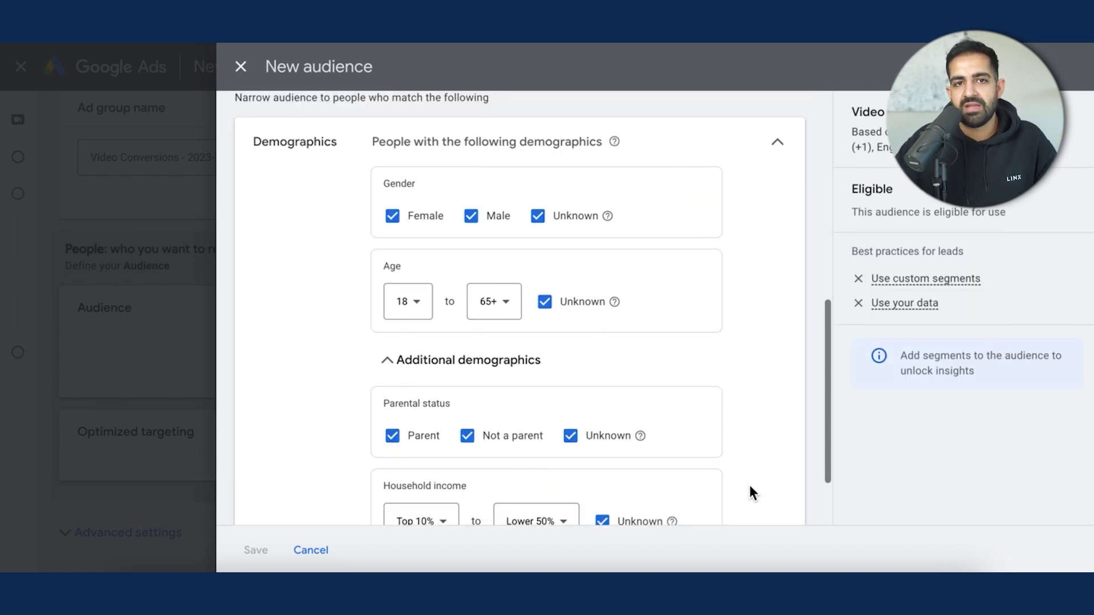
{"action": "scroll", "coordinate": [751, 489], "scroll_direction": "down", "scroll_amount": 1}
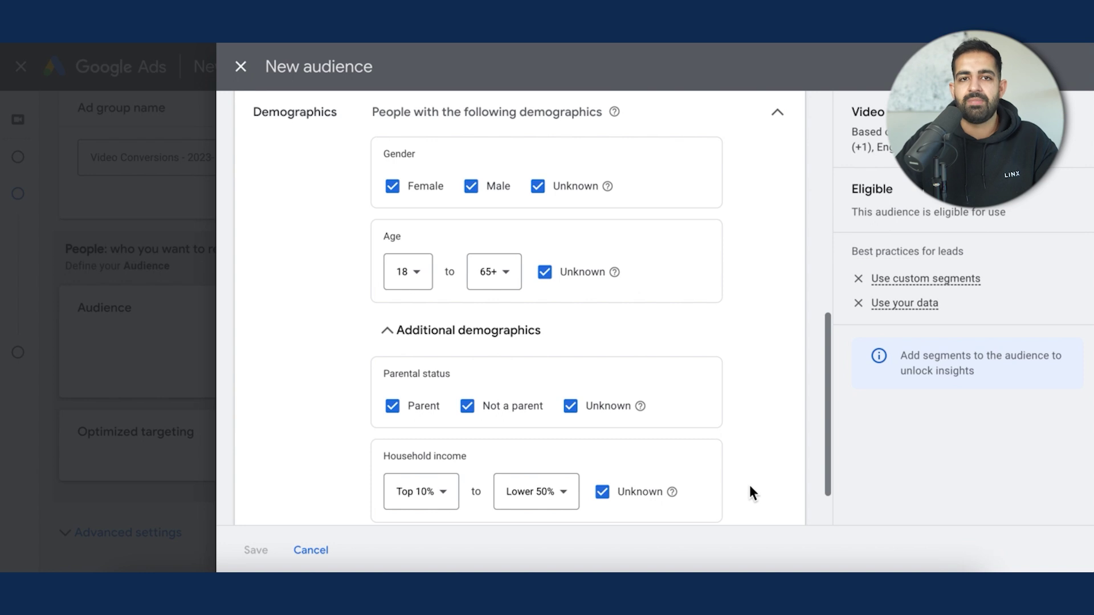
{"action": "scroll", "coordinate": [777, 147], "scroll_direction": "up", "scroll_amount": 1}
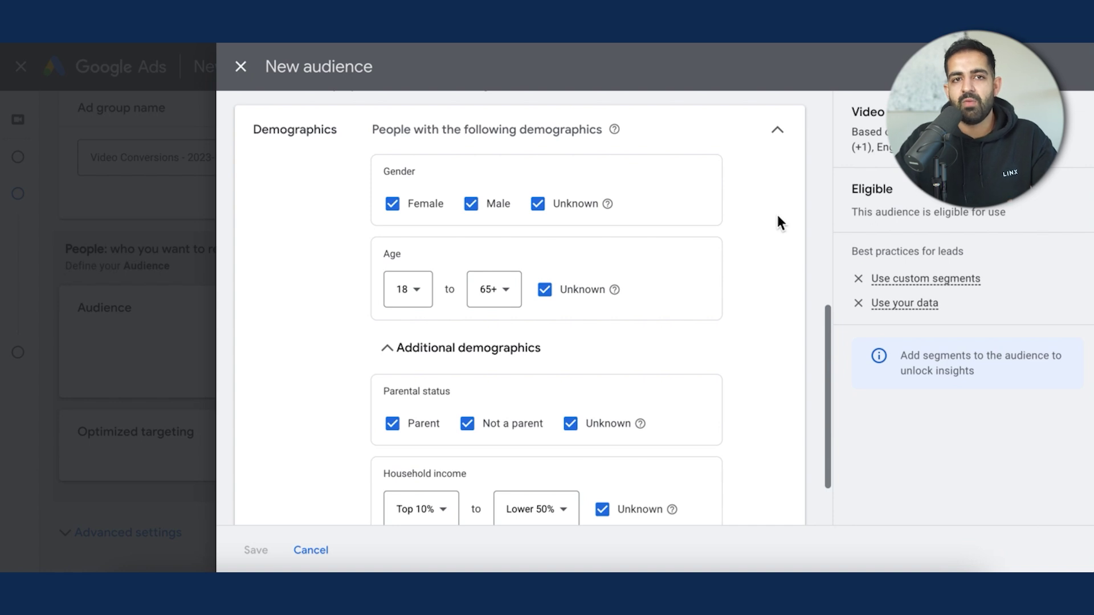
{"action": "scroll", "coordinate": [777, 216], "scroll_direction": "down", "scroll_amount": 1}
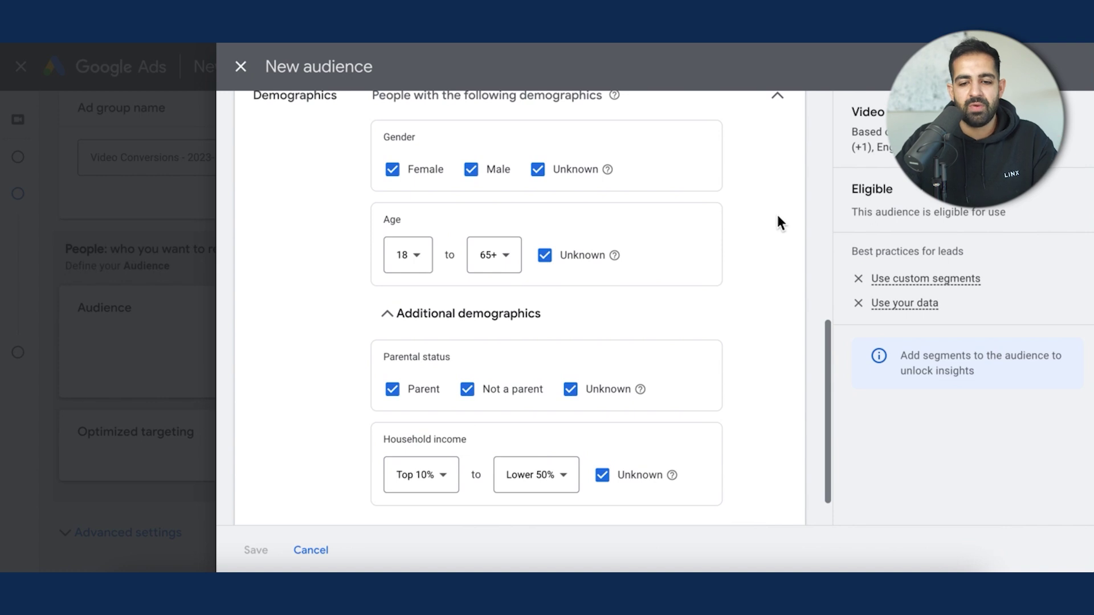
{"action": "scroll", "coordinate": [780, 223], "scroll_direction": "up", "scroll_amount": 6}
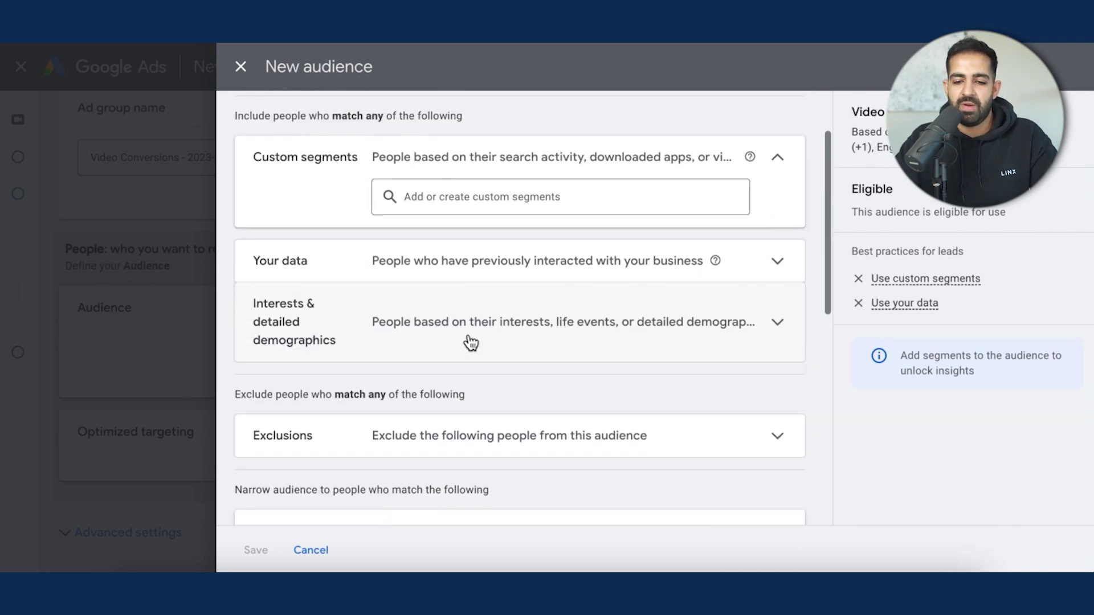
{"action": "scroll", "coordinate": [471, 341], "scroll_direction": "up", "scroll_amount": 1}
{"action": "scroll", "coordinate": [458, 220], "scroll_direction": "down", "scroll_amount": 1}
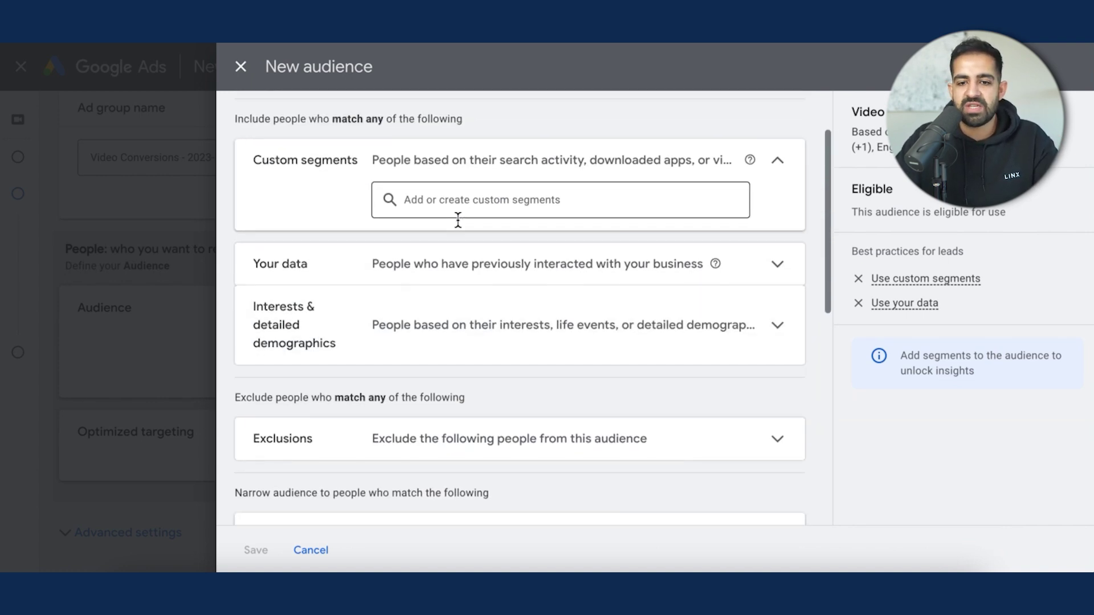
{"action": "scroll", "coordinate": [458, 220], "scroll_direction": "down", "scroll_amount": 10}
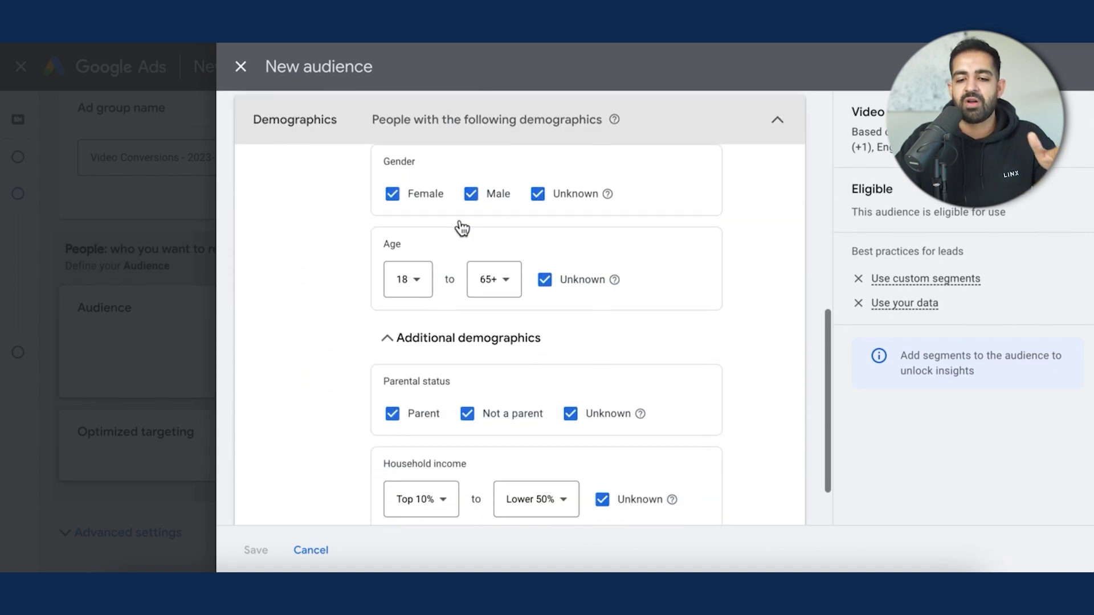
Restrict demographics to female only, aged 25 to 64
{"action": "left_click", "coordinate": [473, 192]}
{"action": "left_click", "coordinate": [538, 192]}
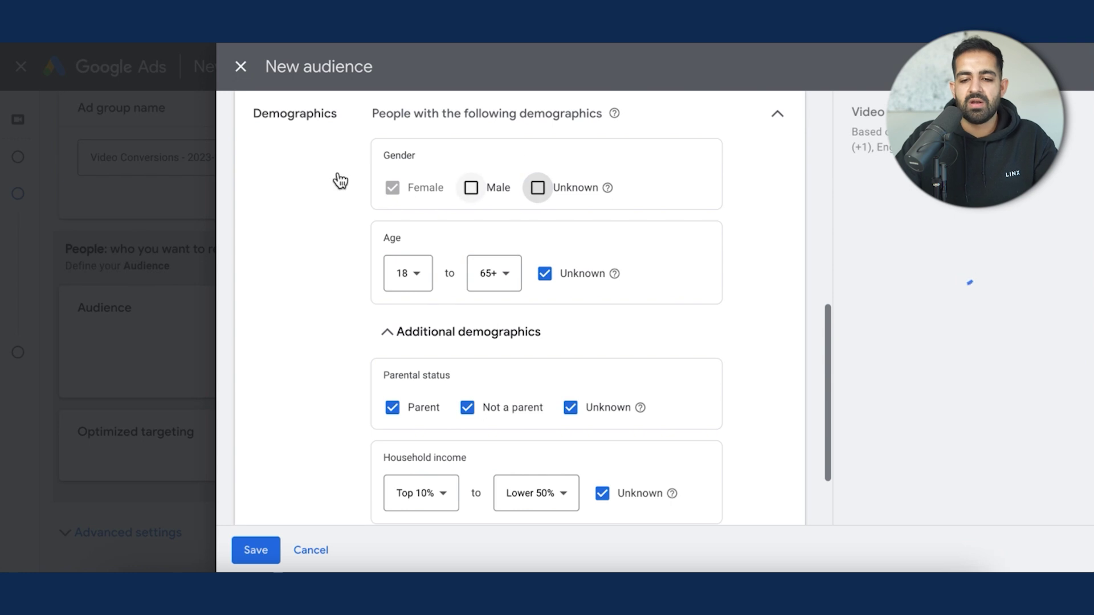
{"action": "left_click", "coordinate": [413, 286]}
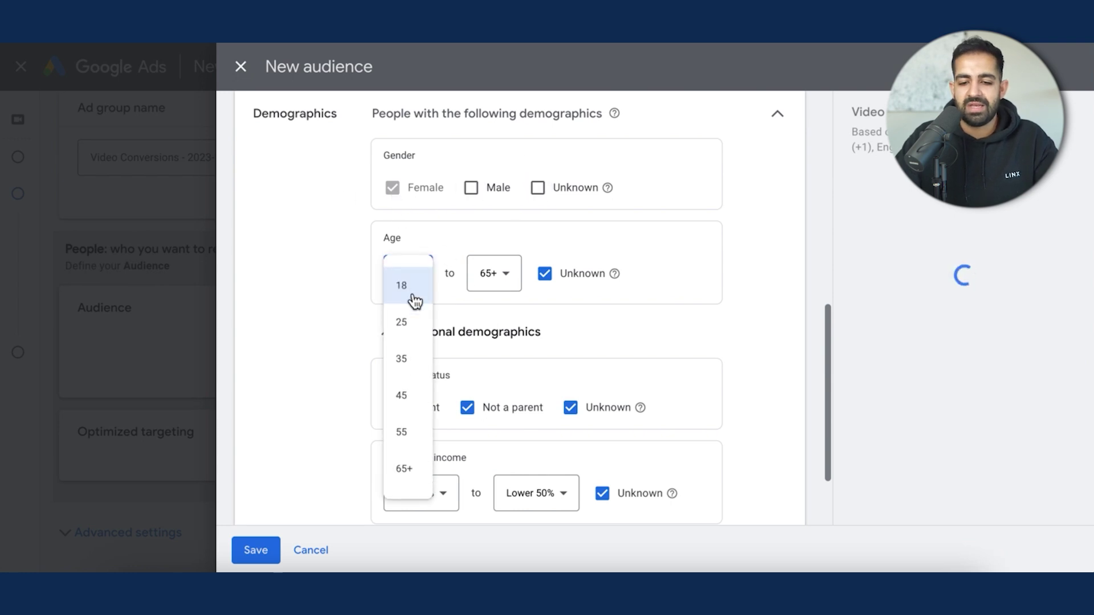
{"action": "left_click", "coordinate": [406, 324]}
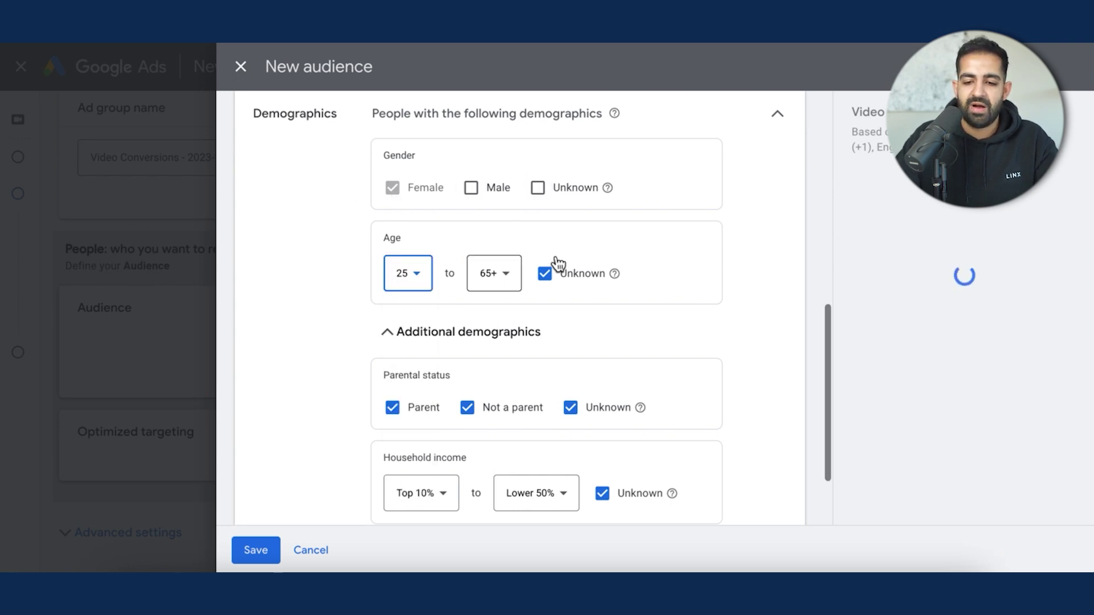
{"action": "left_click", "coordinate": [494, 276]}
{"action": "left_click", "coordinate": [488, 435]}
Review the audience settings and save the new audience
{"action": "scroll", "coordinate": [542, 281], "scroll_direction": "down", "scroll_amount": 2}
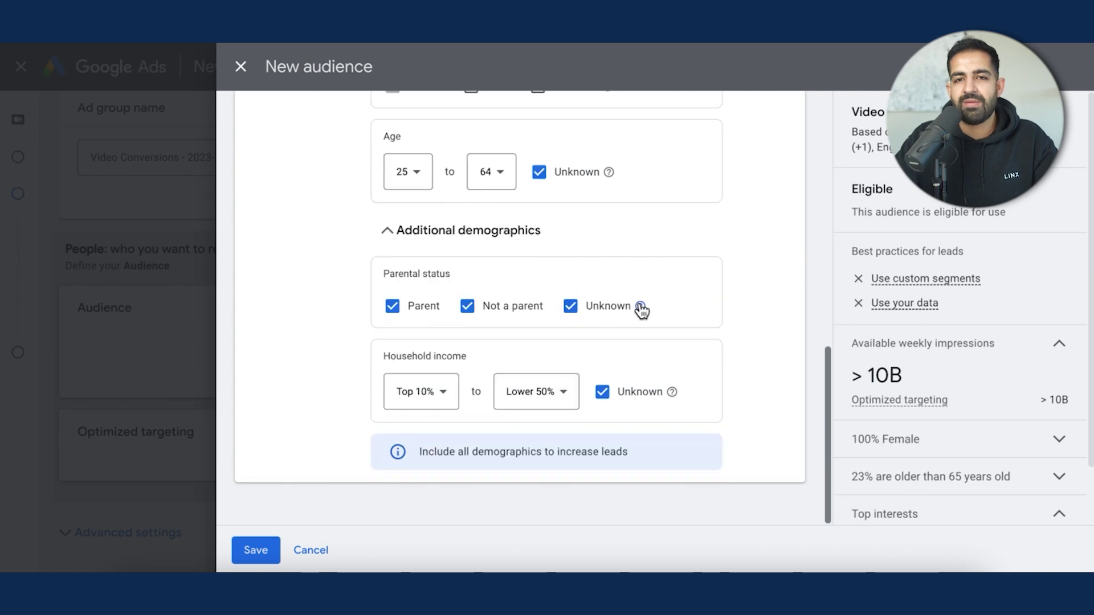
{"action": "mouse_move", "coordinate": [634, 312]}
{"action": "scroll", "coordinate": [666, 246], "scroll_direction": "up", "scroll_amount": 2}
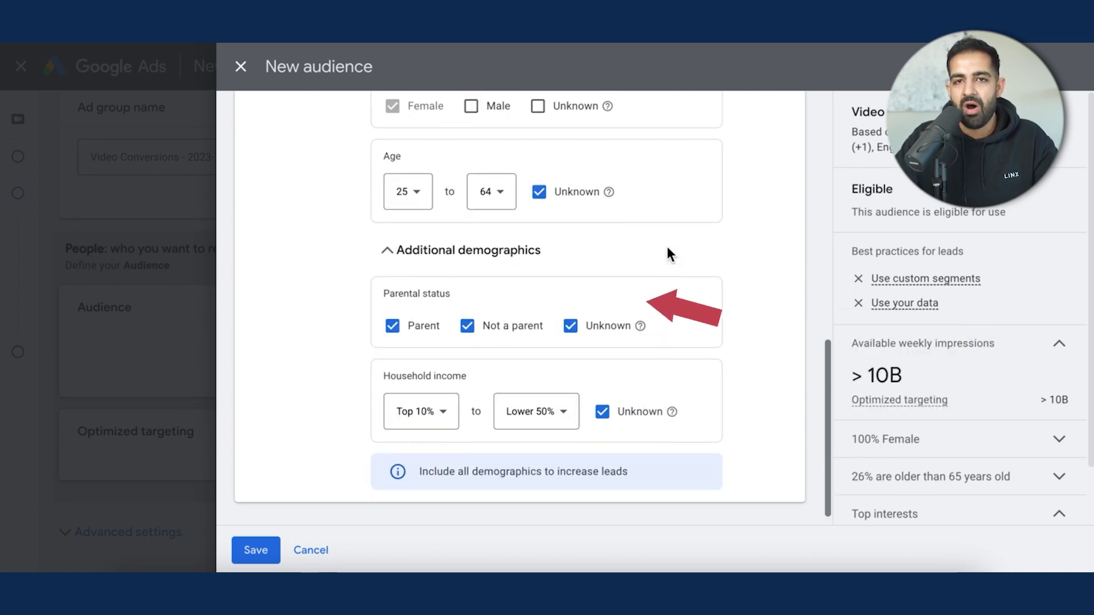
{"action": "scroll", "coordinate": [668, 248], "scroll_direction": "up", "scroll_amount": 1}
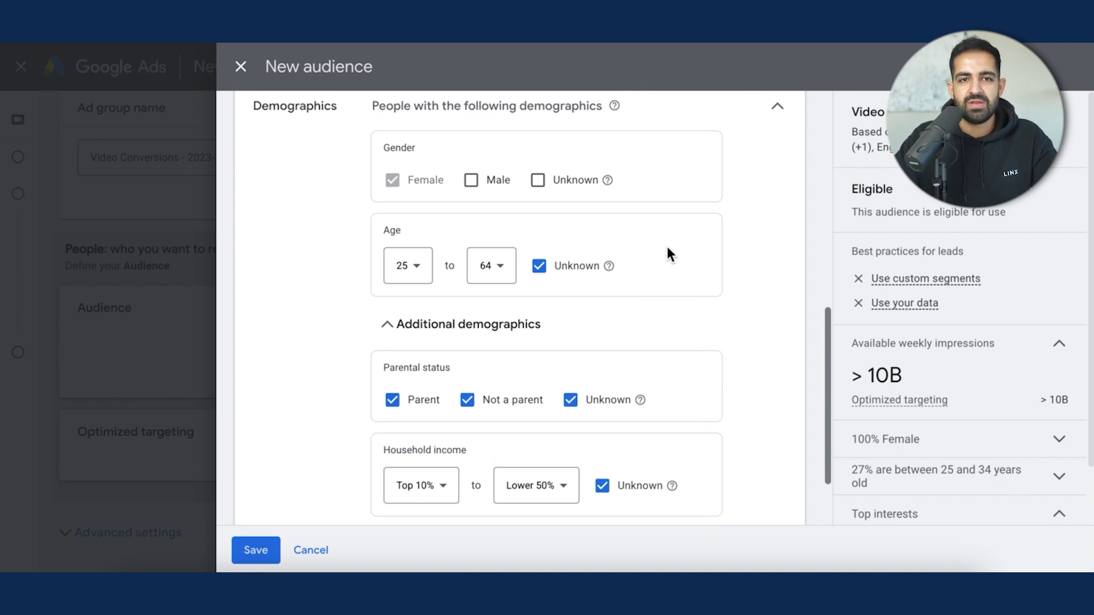
{"action": "scroll", "coordinate": [668, 249], "scroll_direction": "down", "scroll_amount": 2}
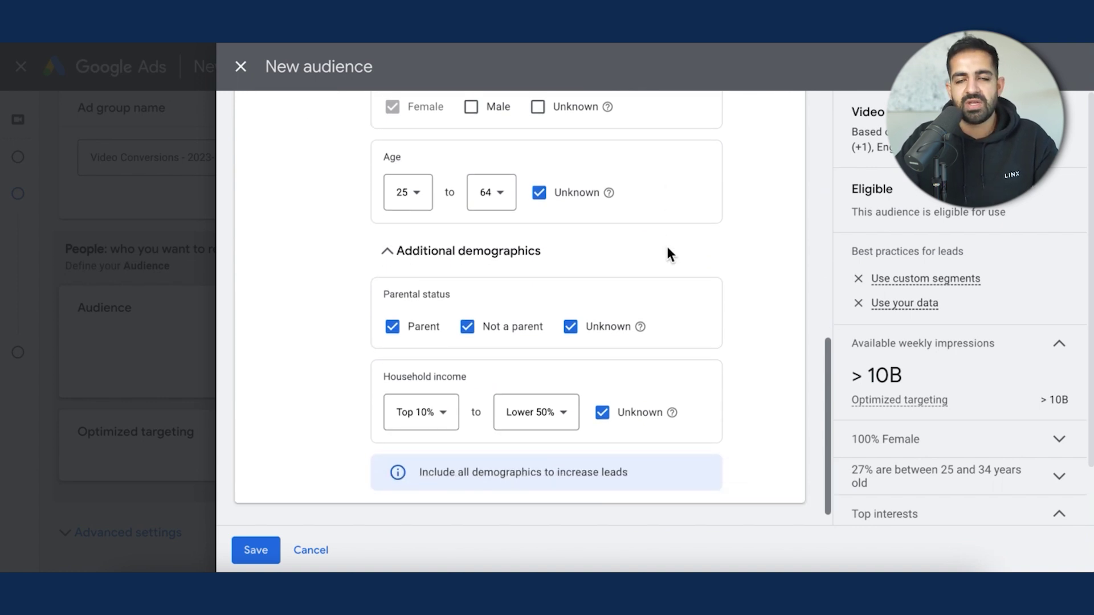
{"action": "scroll", "coordinate": [671, 256], "scroll_direction": "down", "scroll_amount": 1}
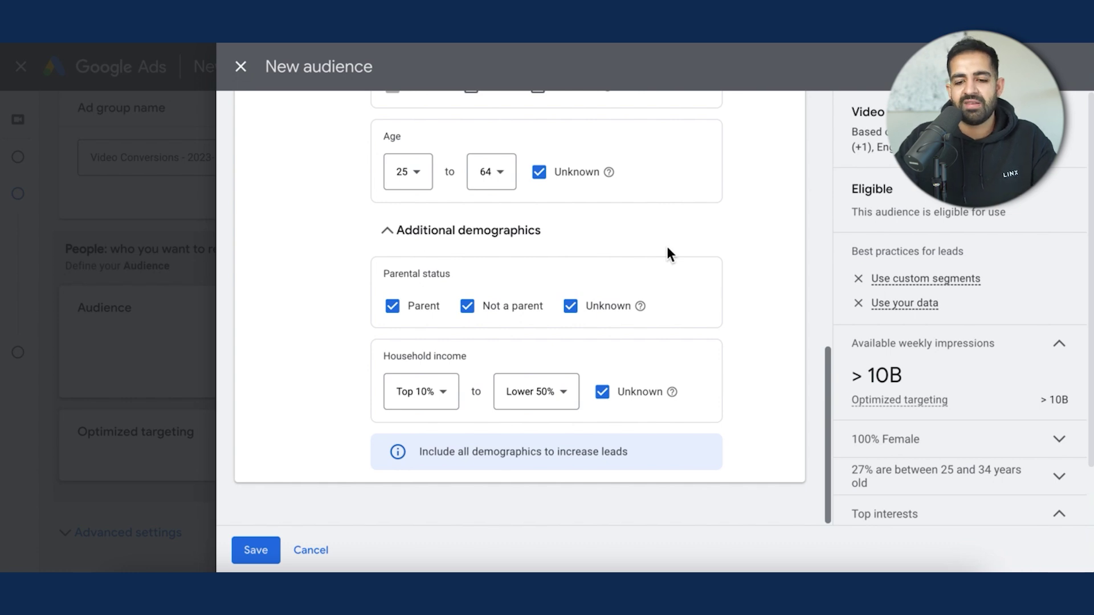
{"action": "left_click", "coordinate": [256, 550]}
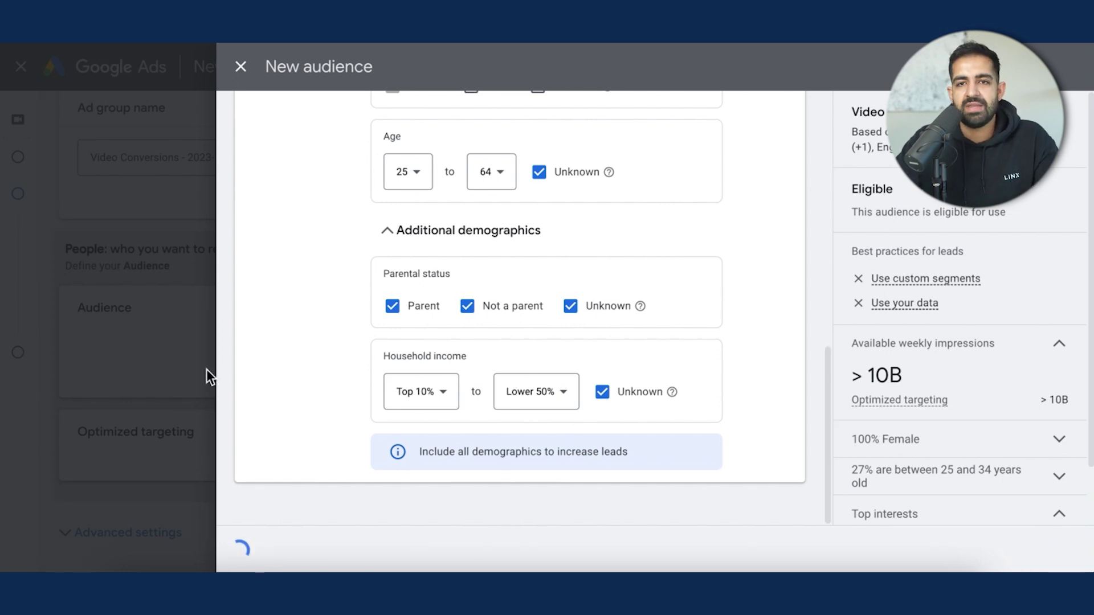
Uncheck Use optimized targeting so only the Test 1 audience is reached
{"action": "scroll", "coordinate": [265, 334], "scroll_direction": "down", "scroll_amount": 2}
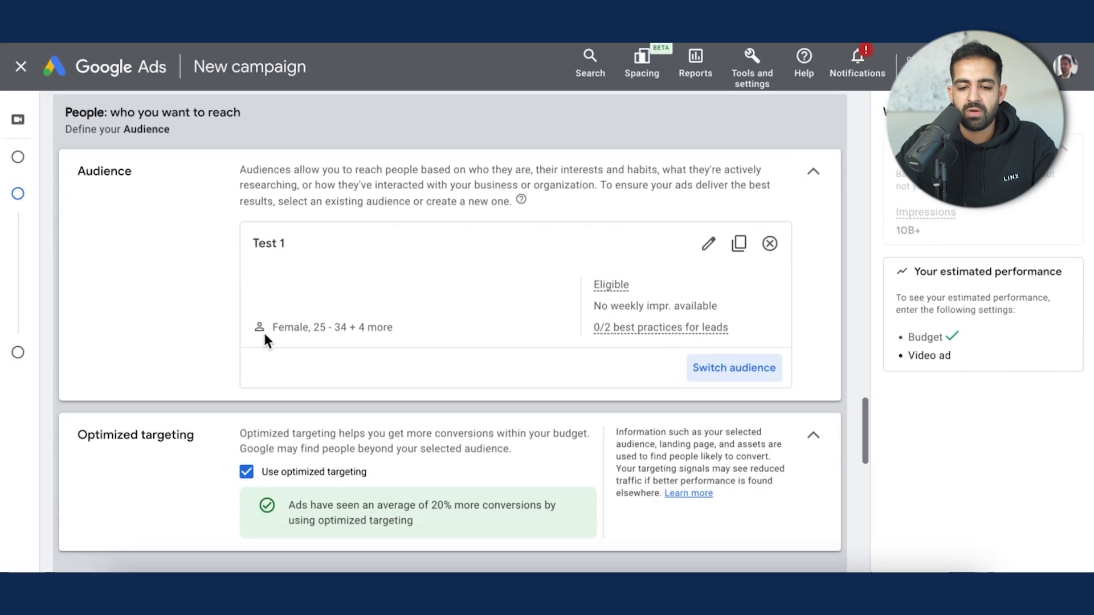
{"action": "scroll", "coordinate": [265, 334], "scroll_direction": "down", "scroll_amount": 3}
{"action": "scroll", "coordinate": [264, 319], "scroll_direction": "up", "scroll_amount": 4}
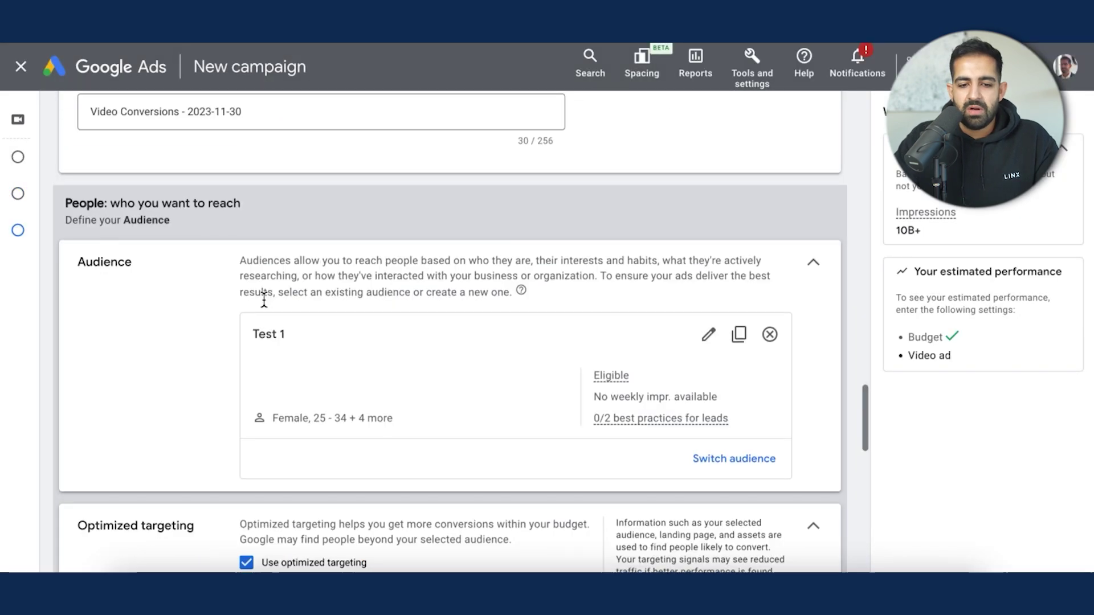
{"action": "scroll", "coordinate": [264, 301], "scroll_direction": "down", "scroll_amount": 1}
{"action": "scroll", "coordinate": [329, 302], "scroll_direction": "down", "scroll_amount": 2}
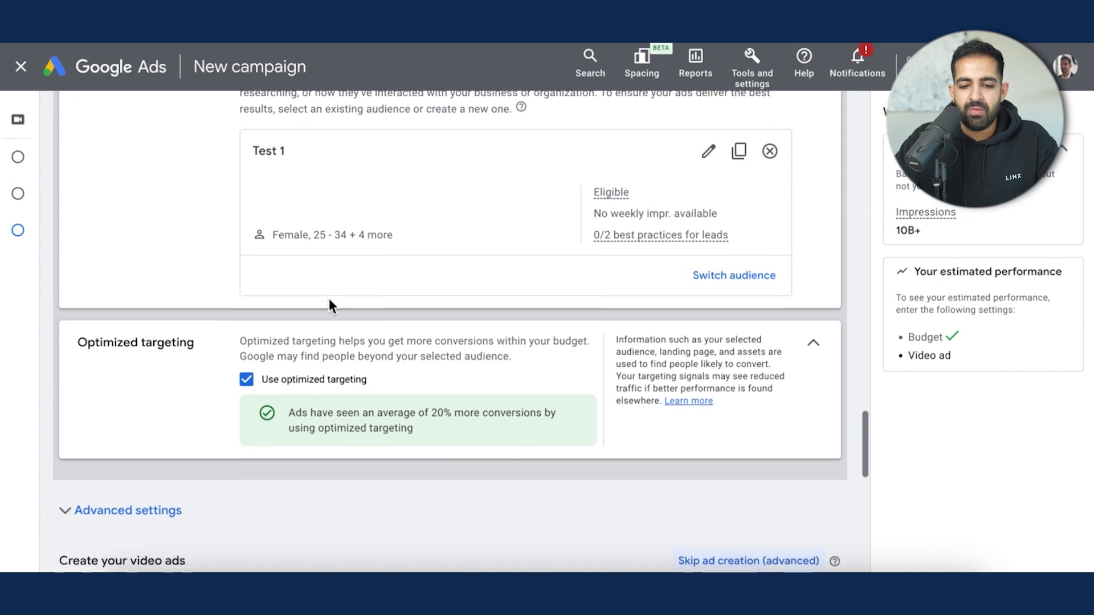
{"action": "left_click", "coordinate": [246, 387]}
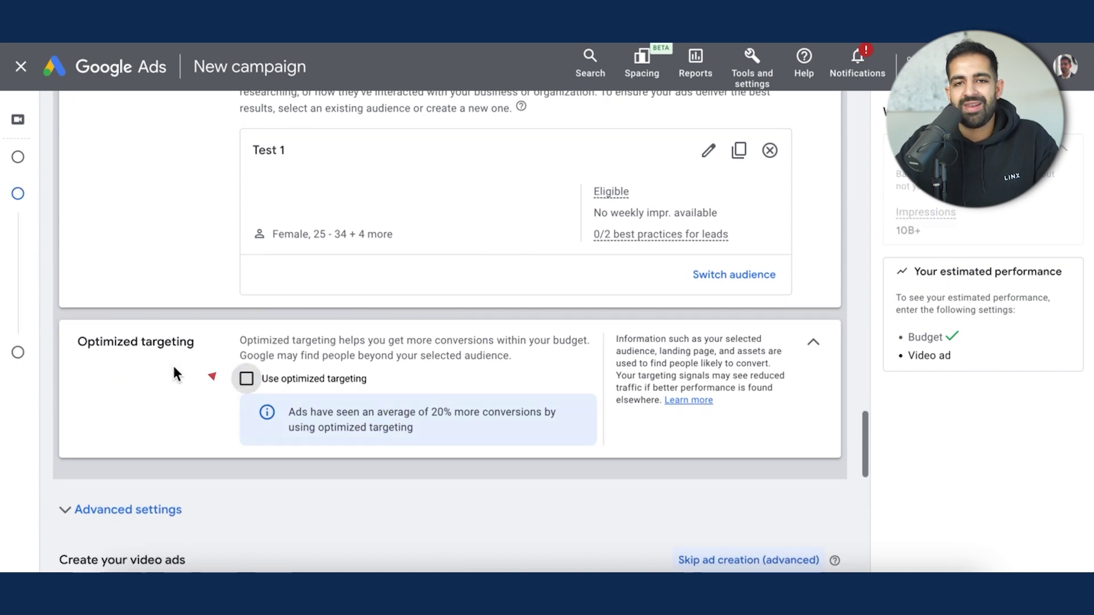
{"action": "scroll", "coordinate": [174, 367], "scroll_direction": "up", "scroll_amount": 1}
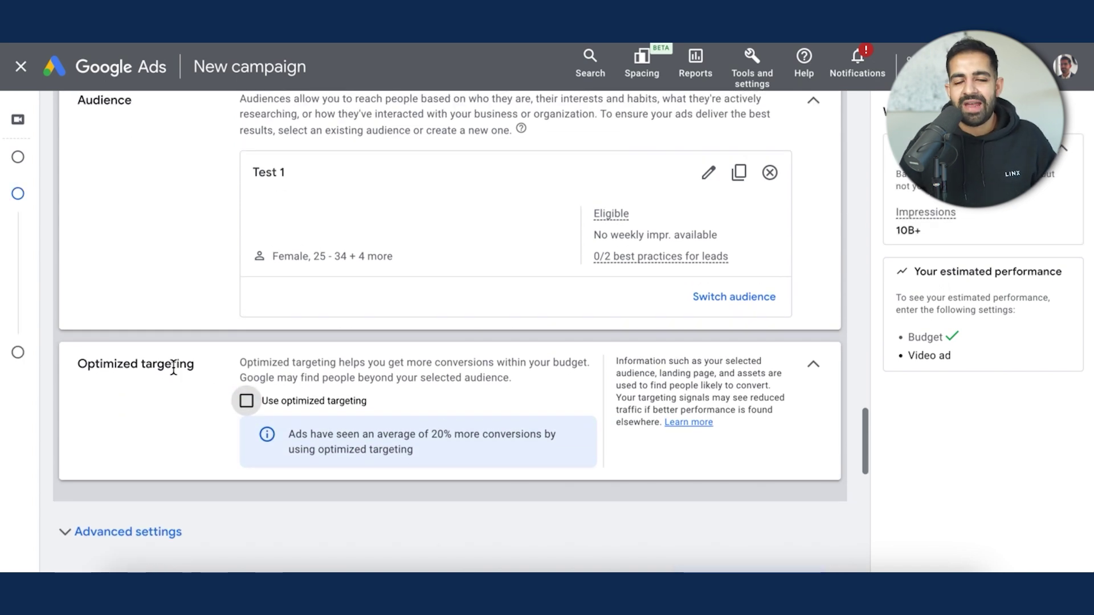
{"action": "scroll", "coordinate": [174, 369], "scroll_direction": "down", "scroll_amount": 1}
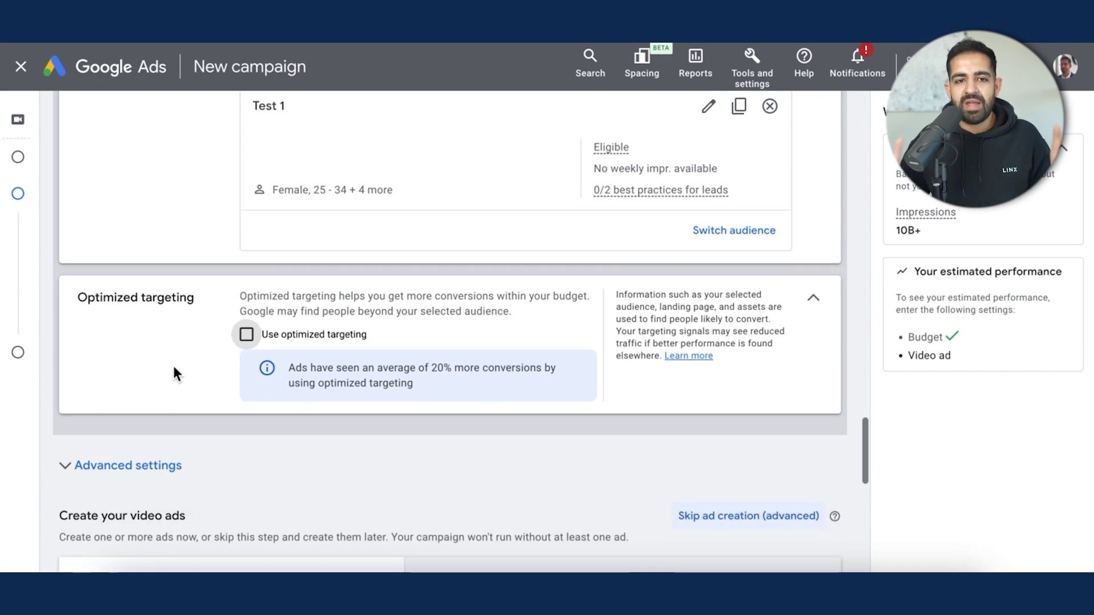
{"action": "left_click_drag", "start_coordinate": [74, 296], "coordinate": [136, 292]}
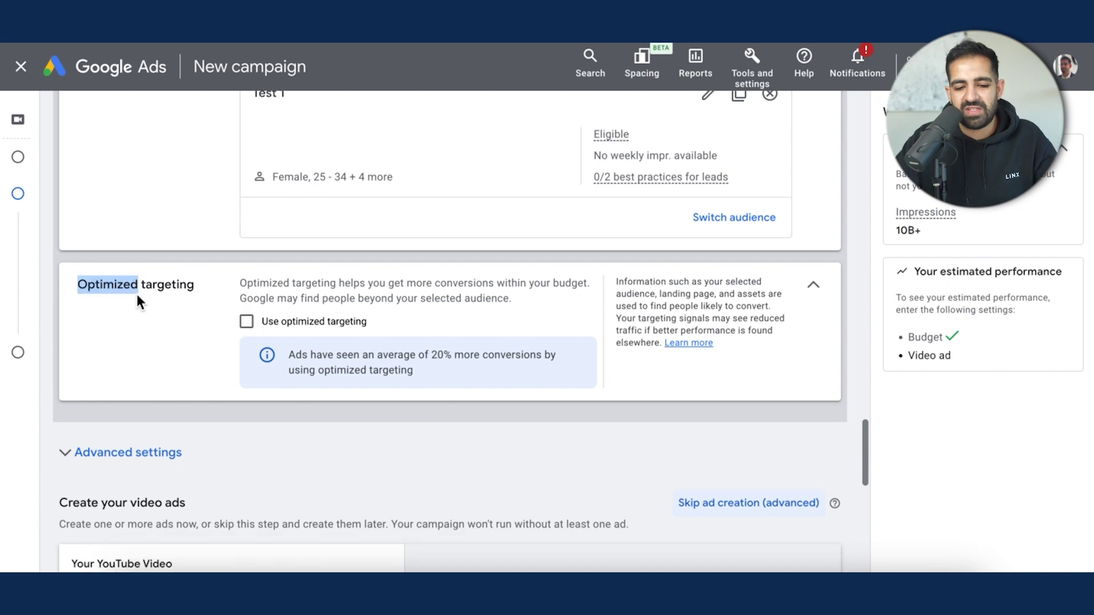
{"action": "left_click", "coordinate": [136, 292]}
{"action": "scroll", "coordinate": [142, 342], "scroll_direction": "up", "scroll_amount": 2}
{"action": "scroll", "coordinate": [150, 386], "scroll_direction": "down", "scroll_amount": 10}
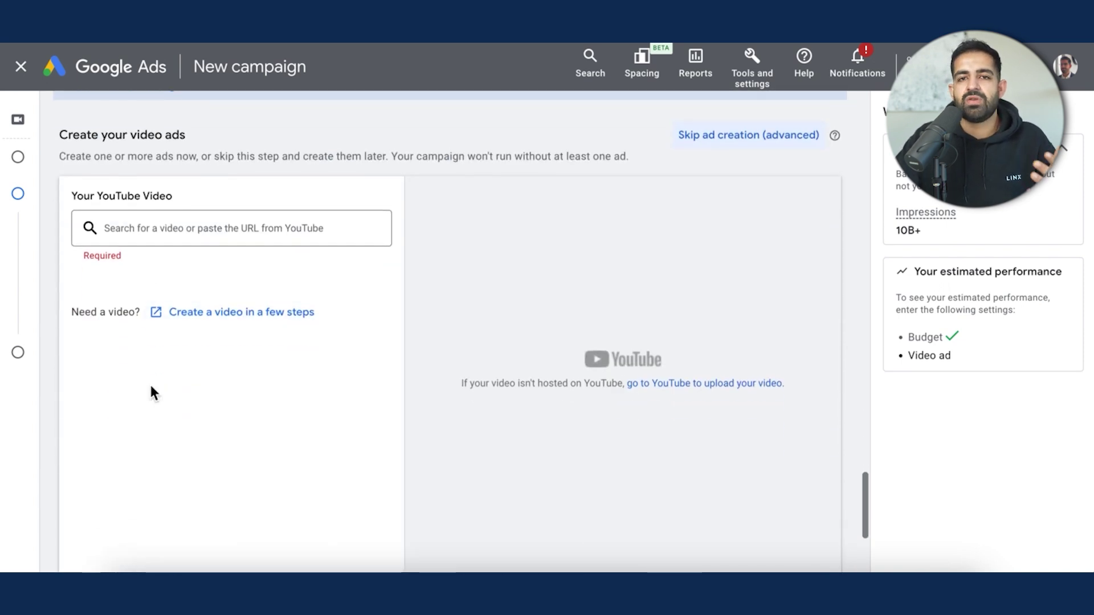
{"action": "left_click", "coordinate": [219, 165]}
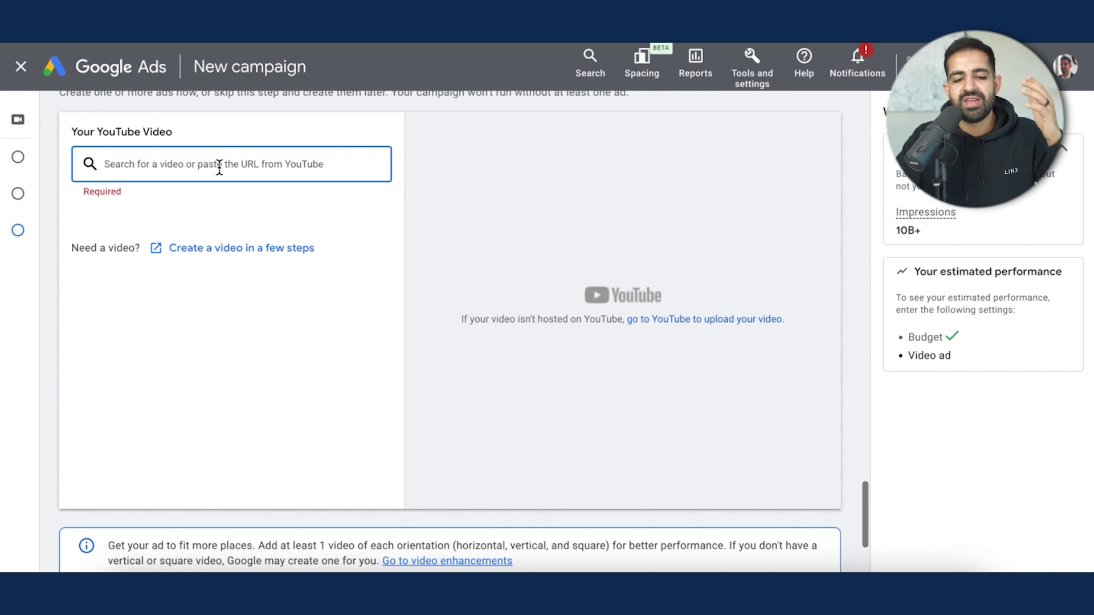
{"action": "scroll", "coordinate": [219, 169], "scroll_direction": "down", "scroll_amount": 3}
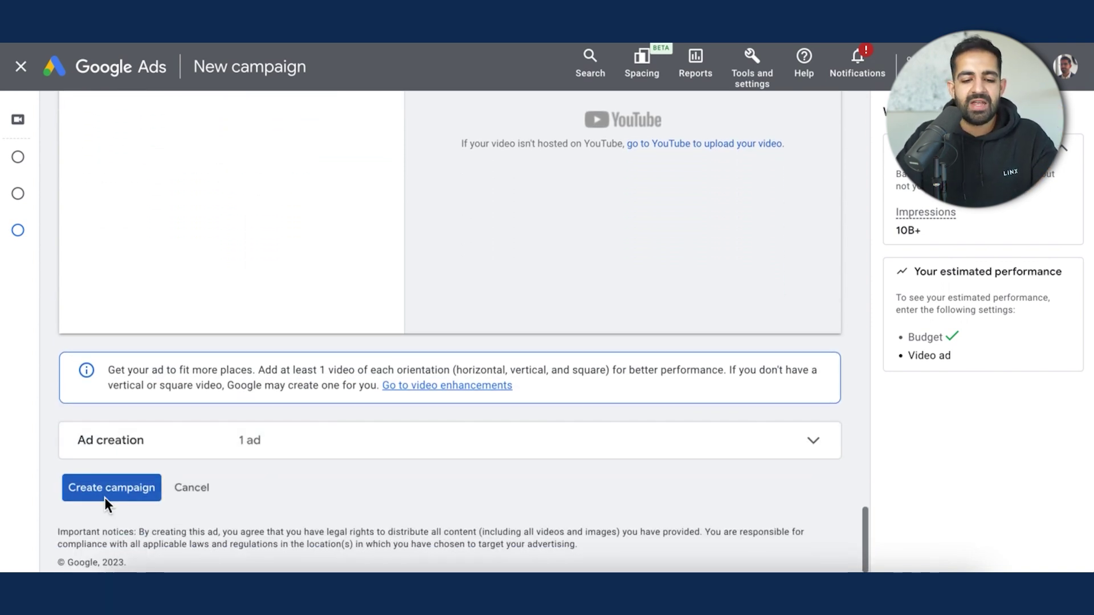